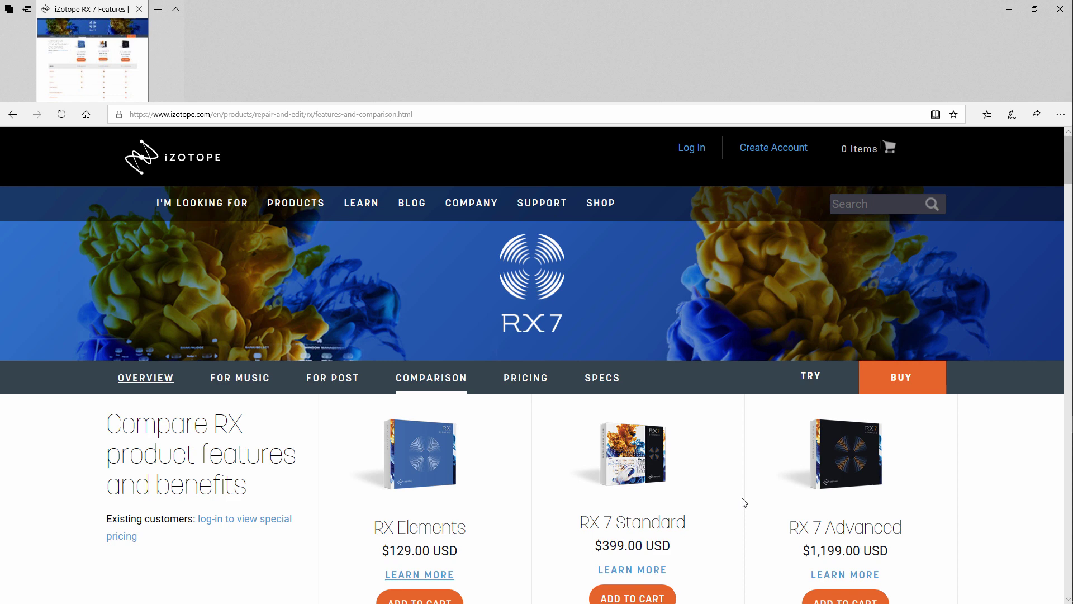
Scroll the RX 7 comparison page down to the Repair feature table.
scroll(719, 477, "down", 3)
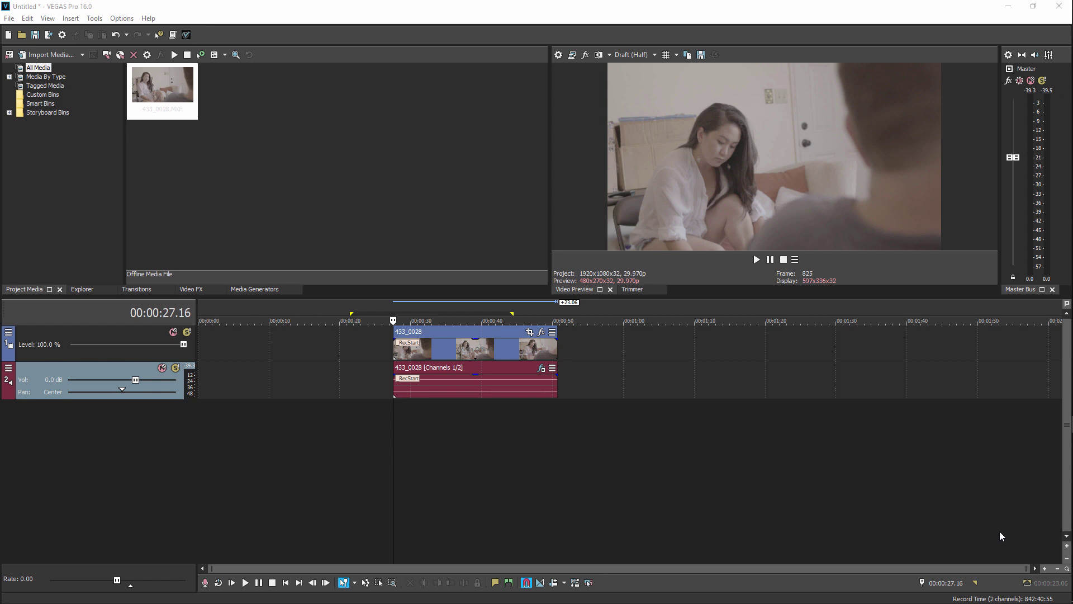
left_click(408, 417)
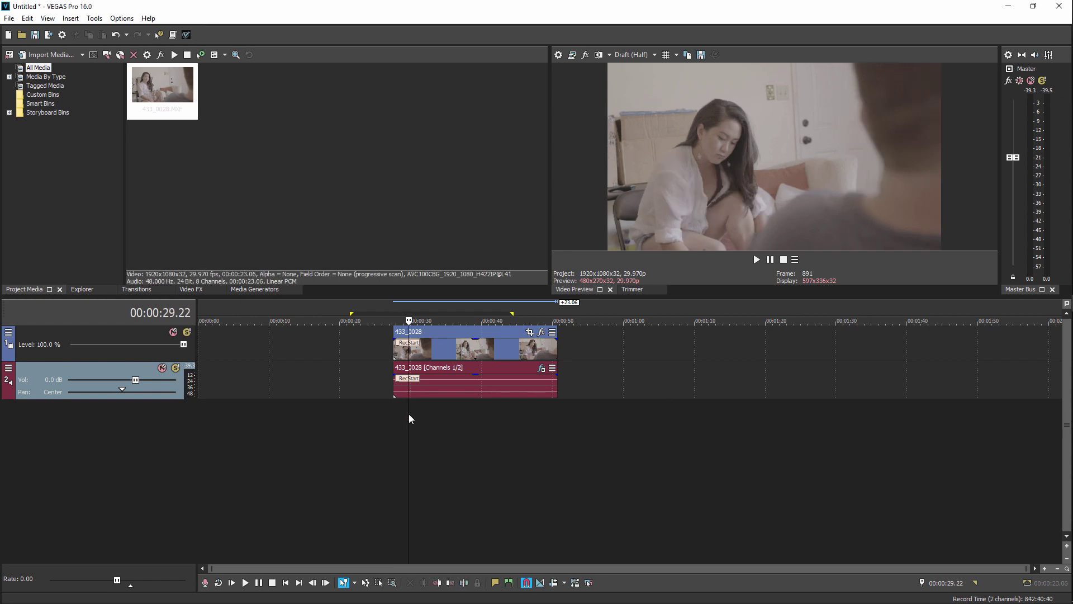
key("space")
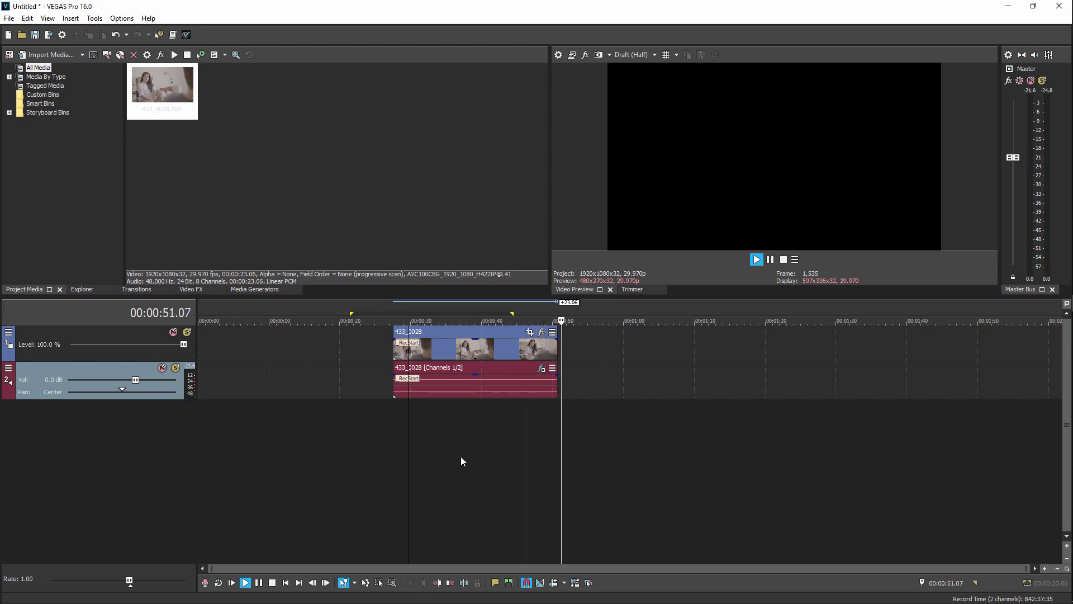
key("space")
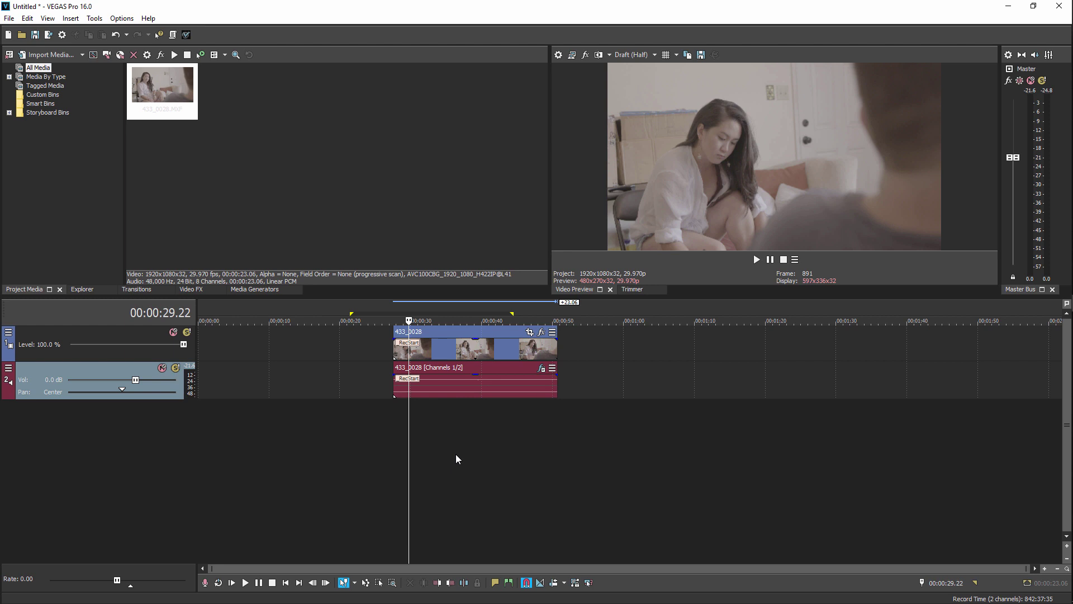
key("space")
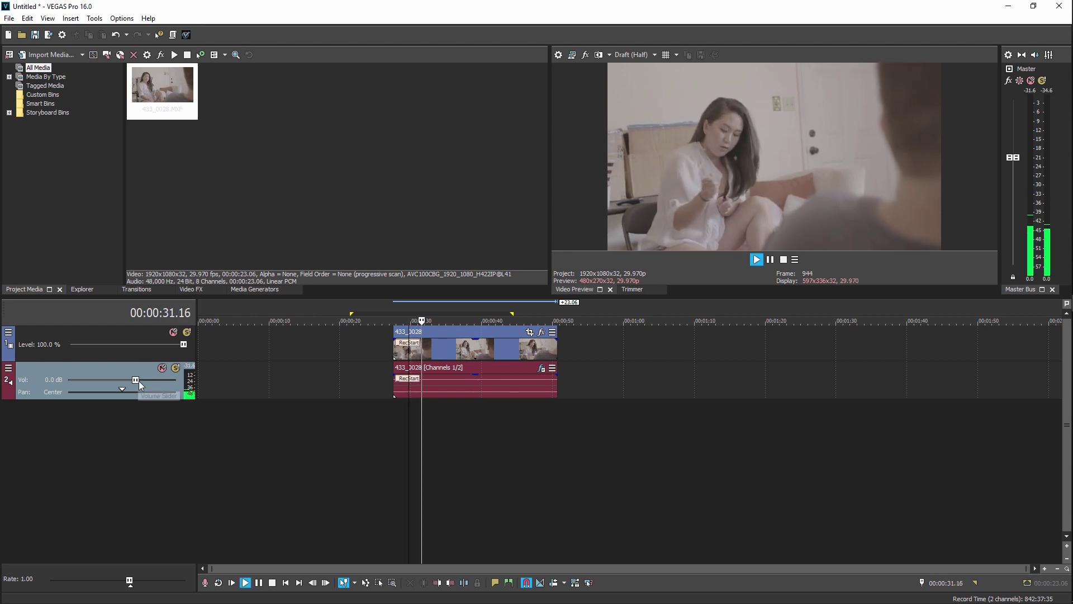
Raise the dialogue track volume and the Master fader, replaying from about 32 seconds.
left_click_drag(136, 379, 167, 378)
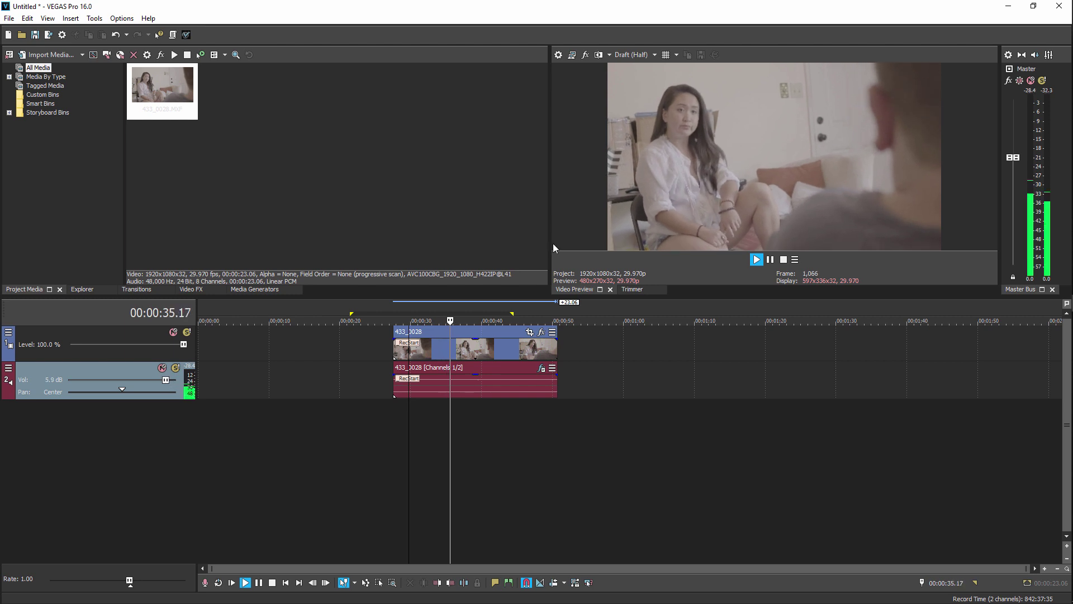
left_click_drag(1014, 158, 1013, 107)
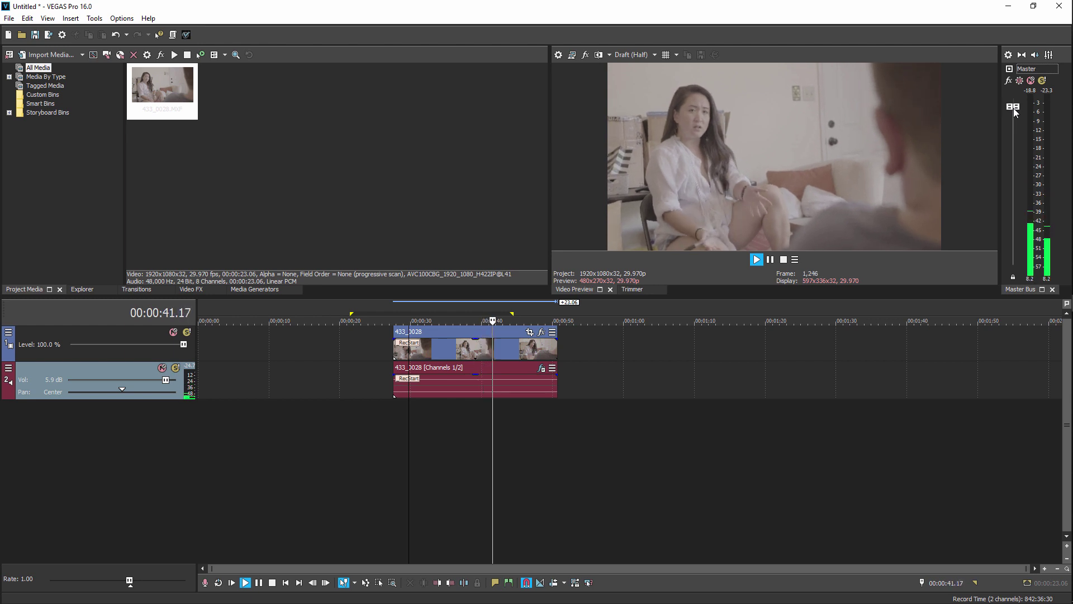
left_click(424, 415)
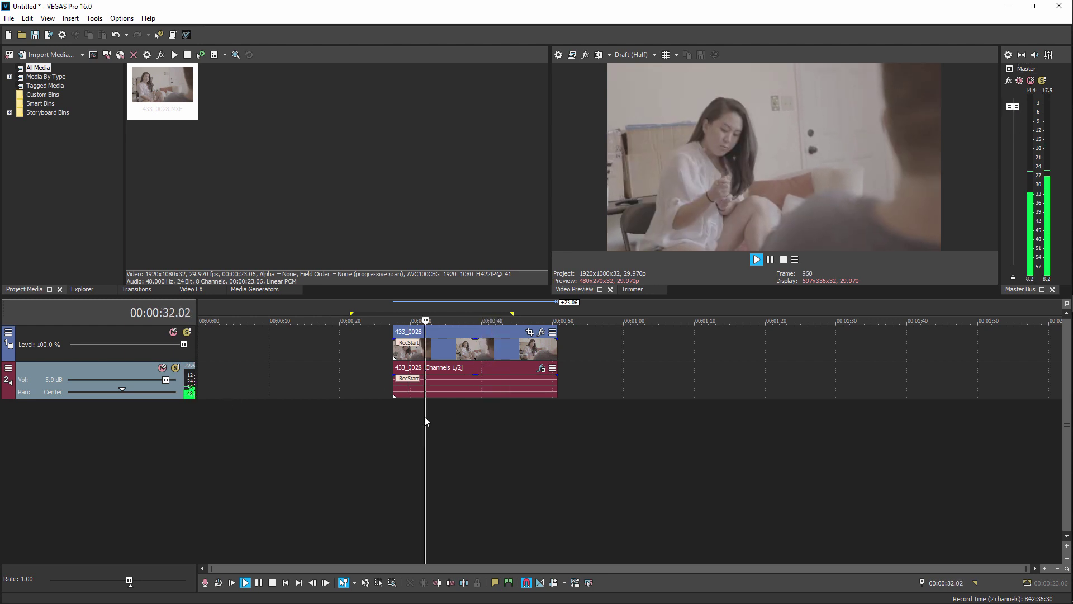
left_click(425, 417)
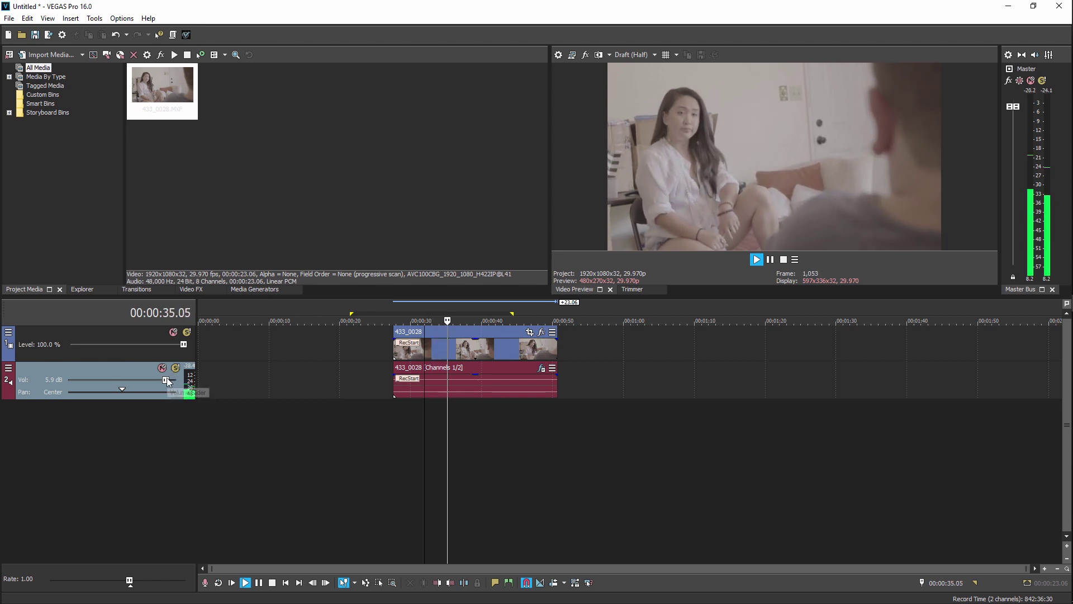
Boost the dialogue track to 9.7 dB and listen back from 33 seconds.
left_click_drag(169, 380, 135, 389)
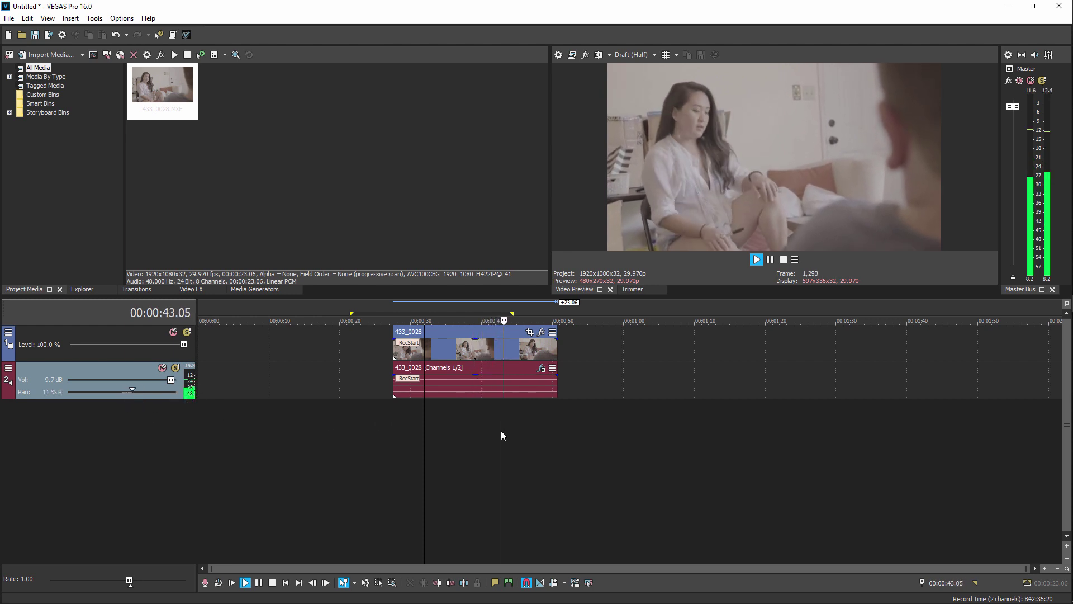
left_click(432, 418)
key("space")
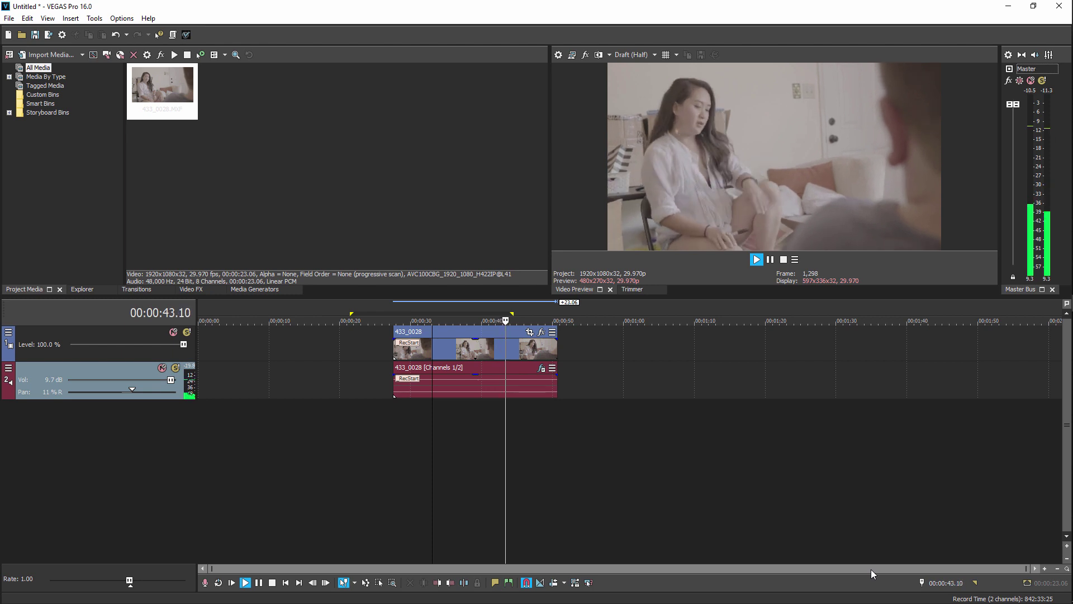
key("space")
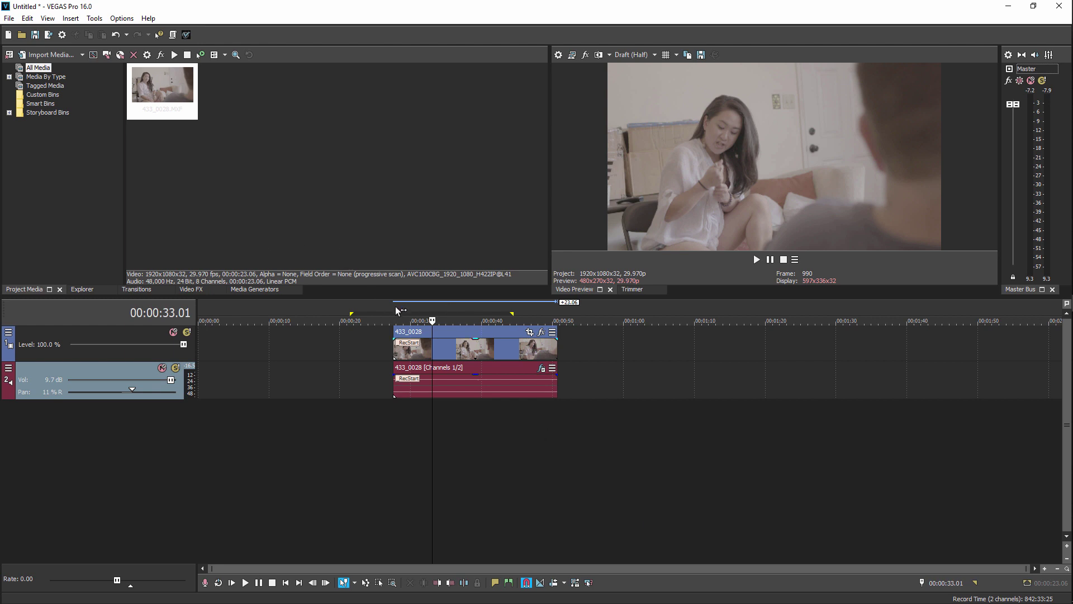
Select the clip's range and set project resample and stretch quality to Best, keeping 16-bit depth.
left_click_drag(394, 307, 558, 294)
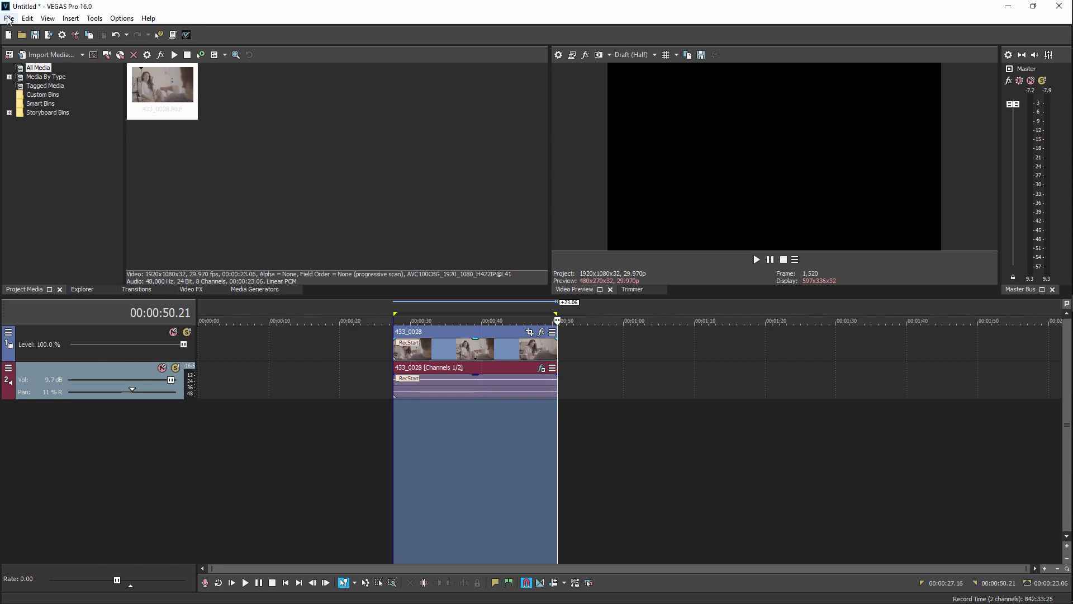
left_click(62, 35)
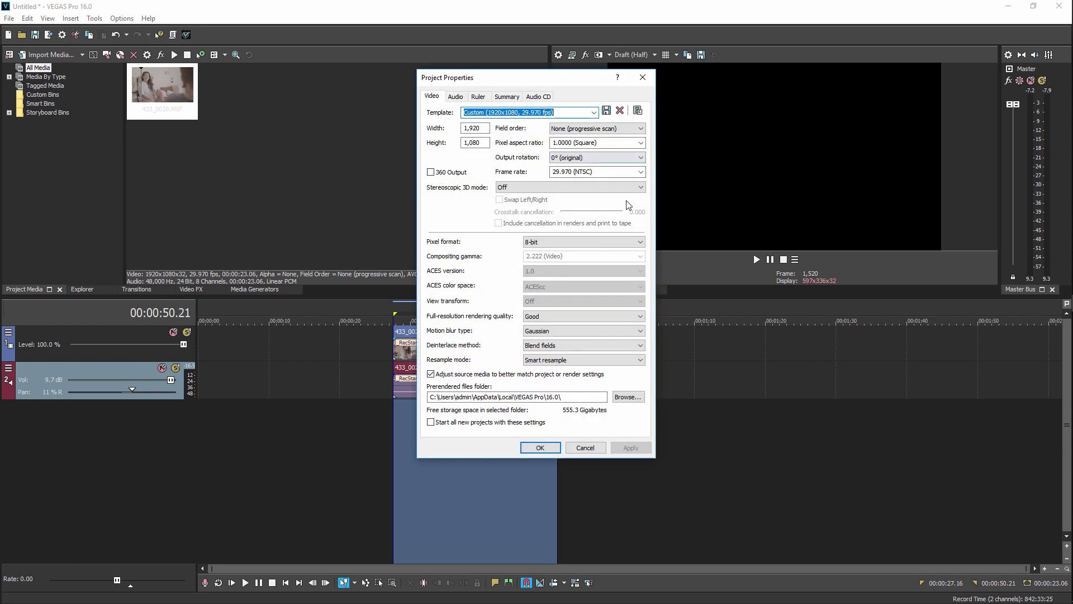
left_click(456, 97)
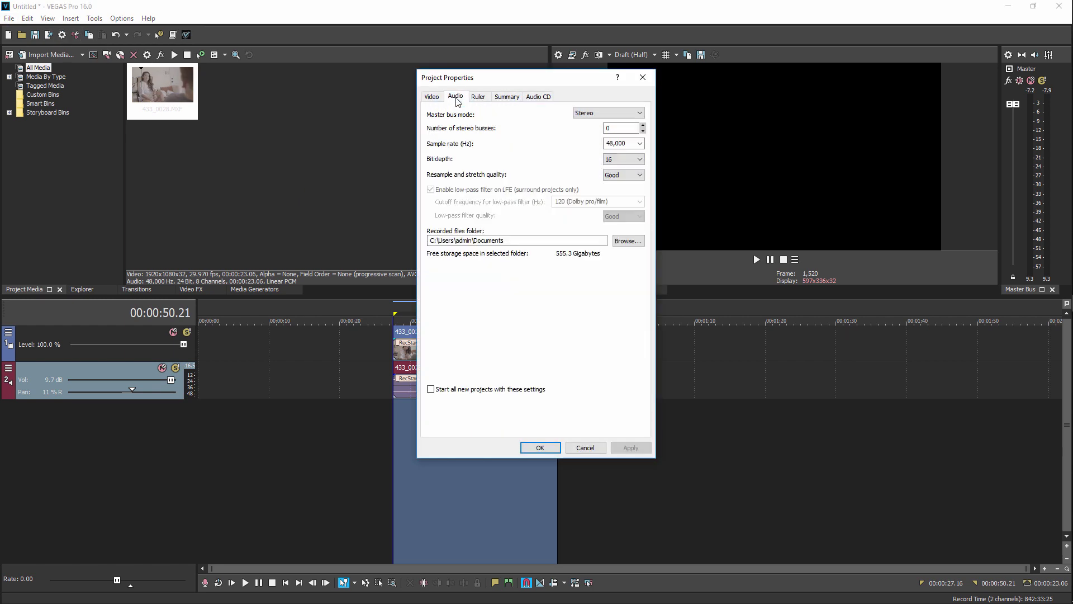
left_click(626, 175)
left_click(623, 200)
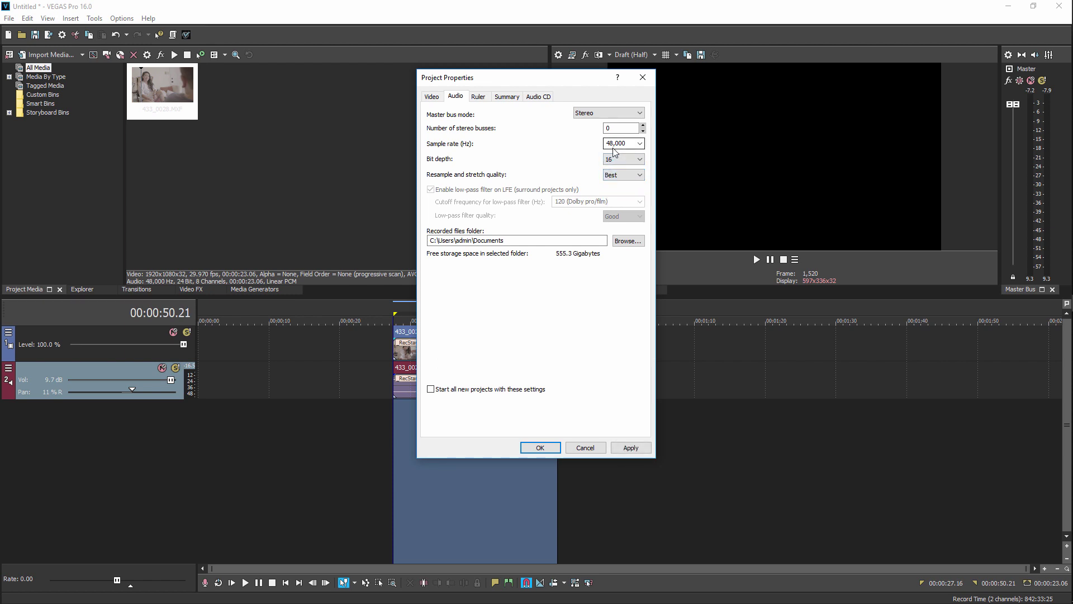
left_click(615, 159)
left_click(612, 167)
left_click(541, 447)
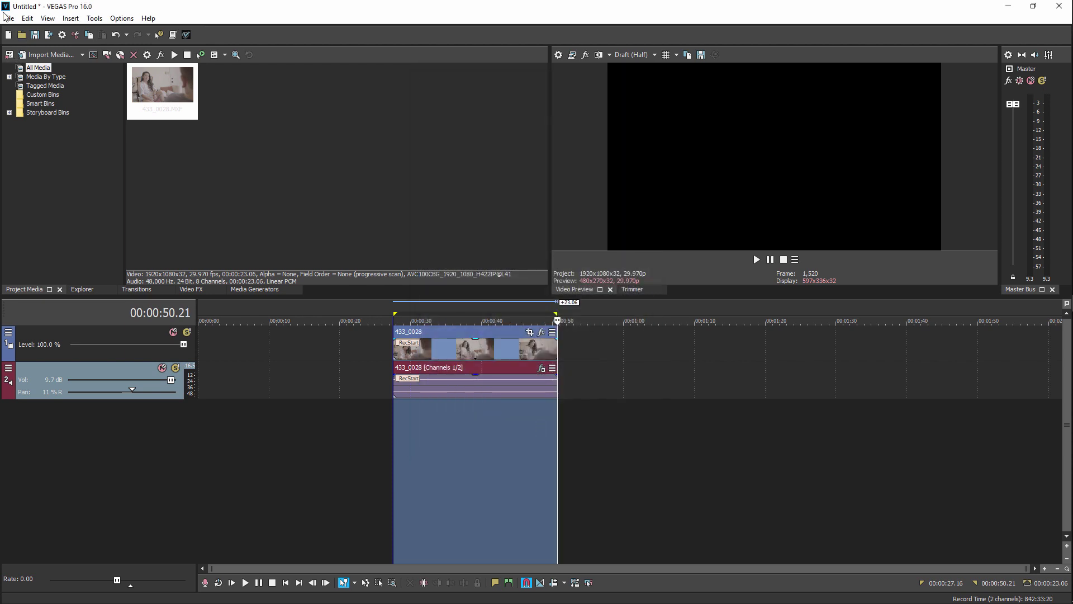
Render the selection as a Wave 48,000 Hz 16-bit stereo PCM file named TestAudioA.
left_click(9, 19)
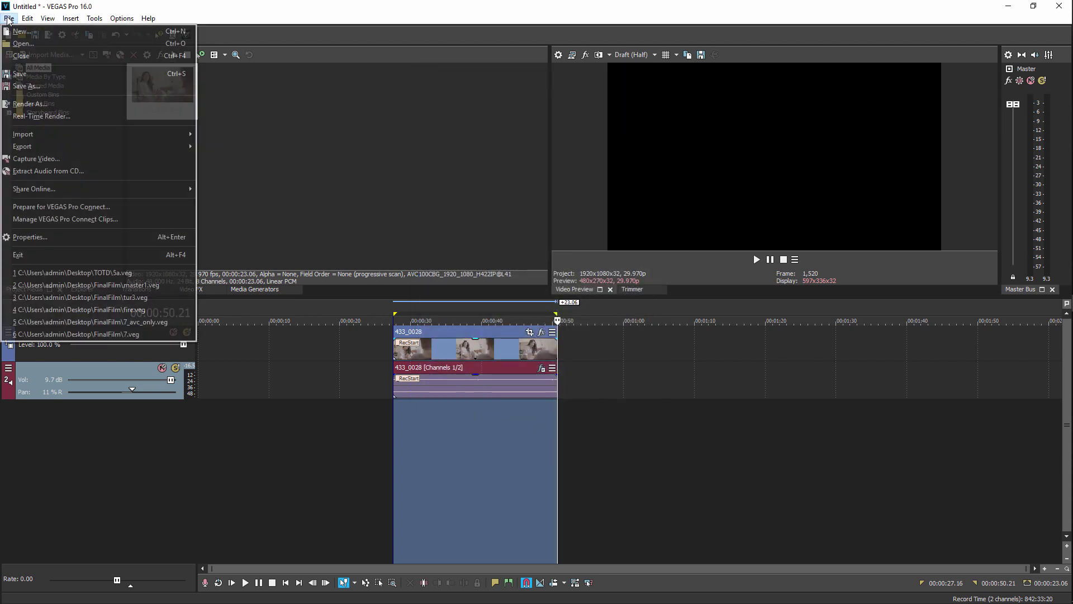
left_click(34, 104)
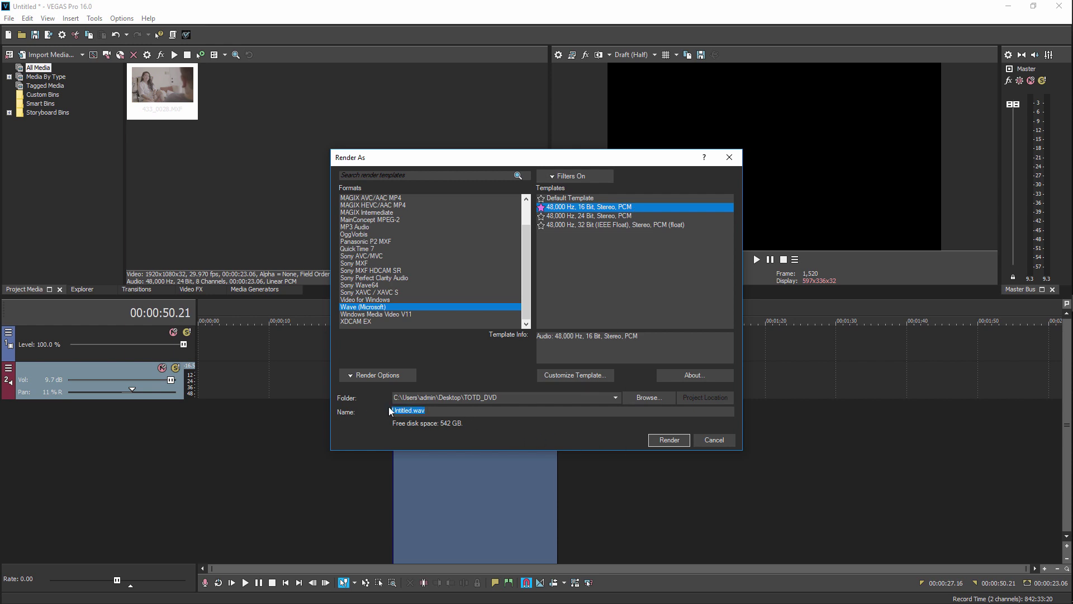
type("TestAudioA")
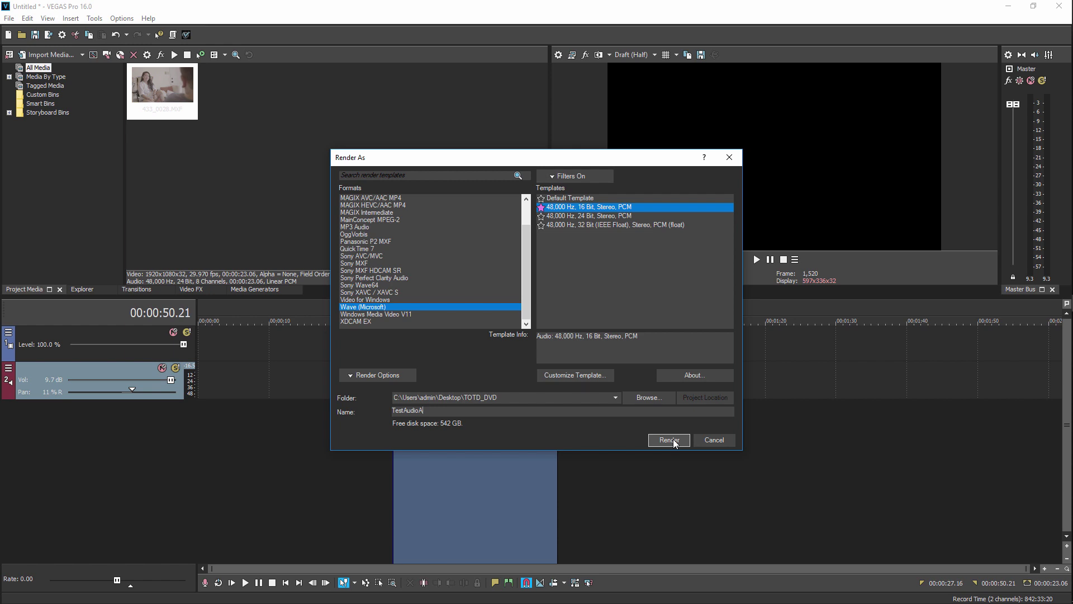
left_click(669, 439)
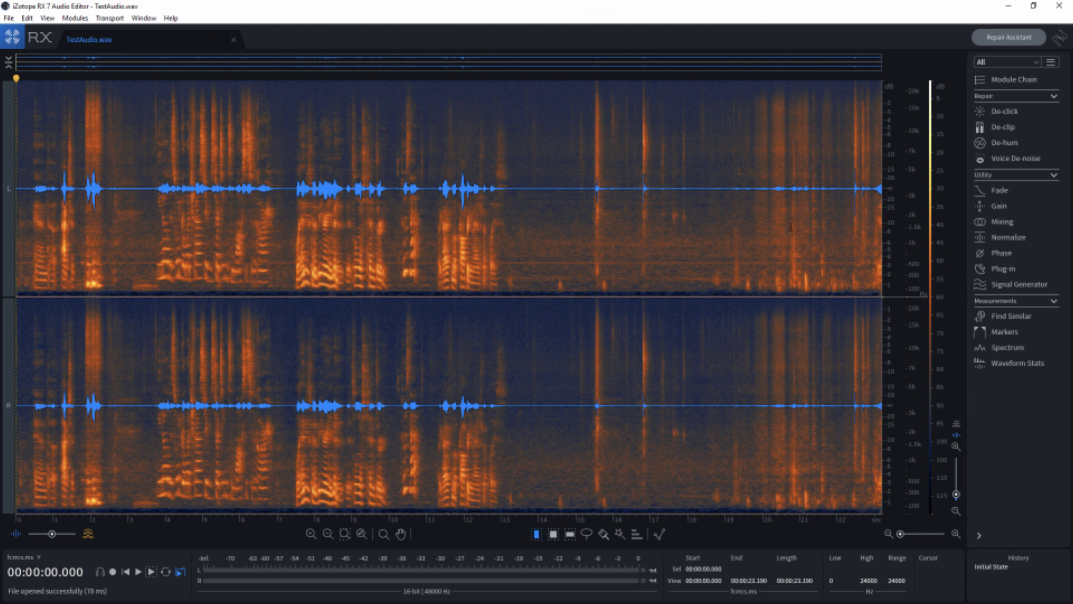
Close all files and load TestAudioA.wav from TOTD_DVD, blending the display toward the spectrogram.
left_click(9, 18)
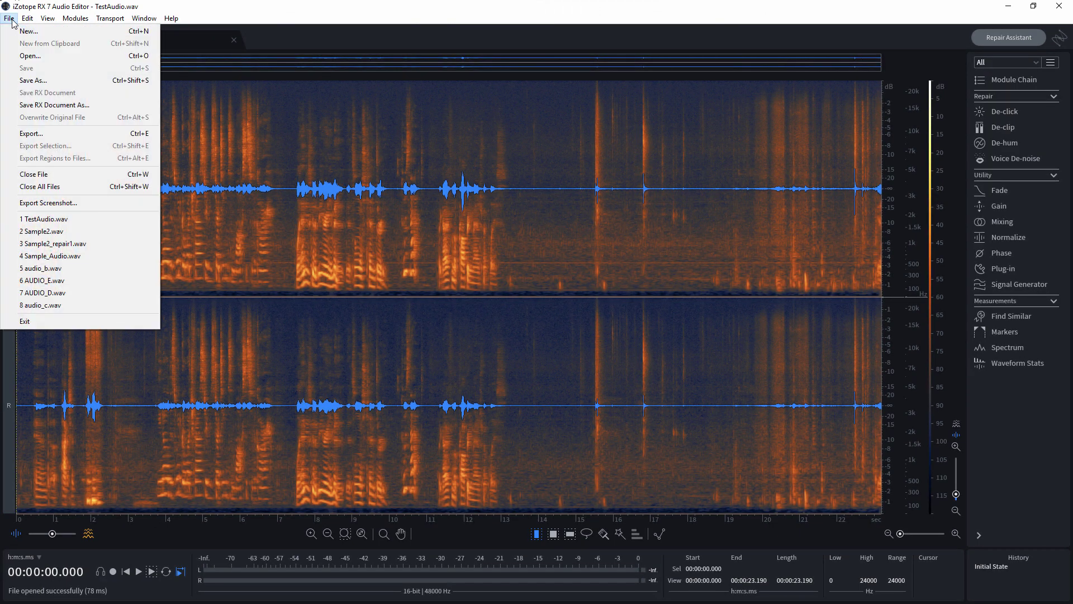
left_click(42, 186)
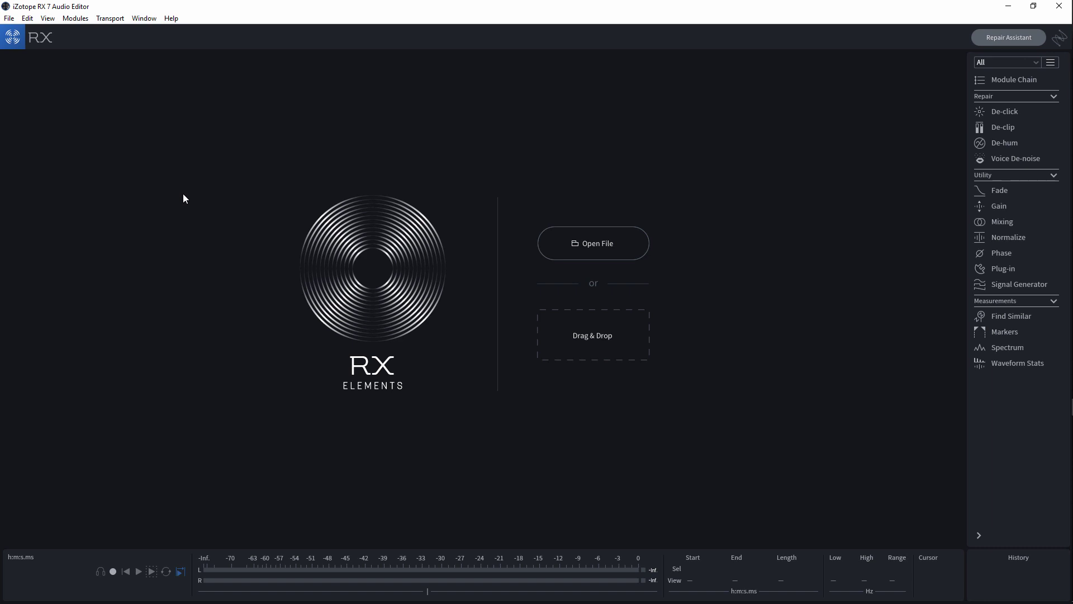
left_click(602, 243)
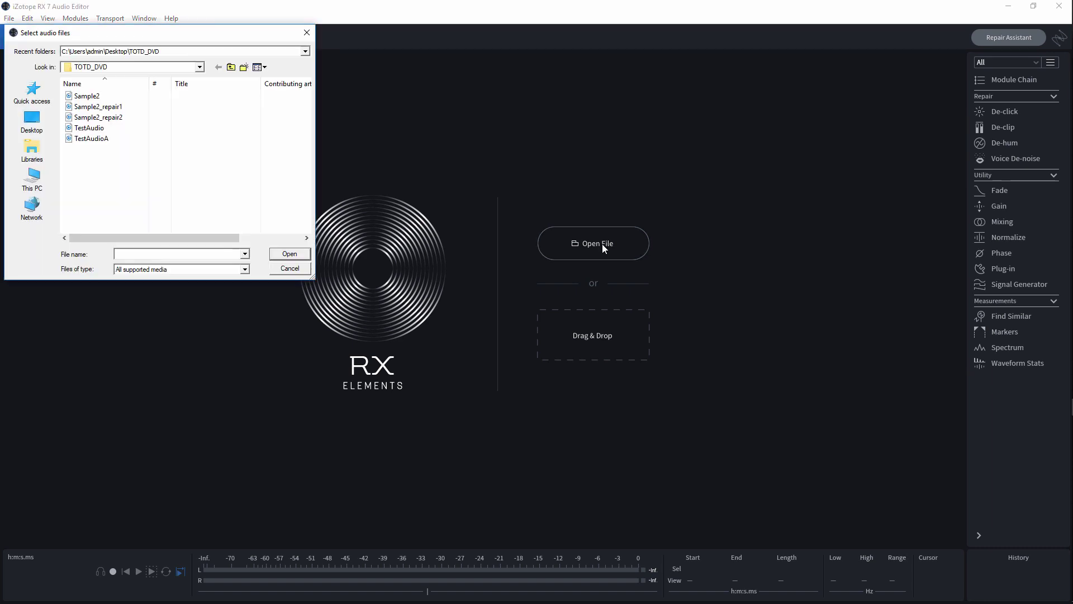
left_click(91, 138)
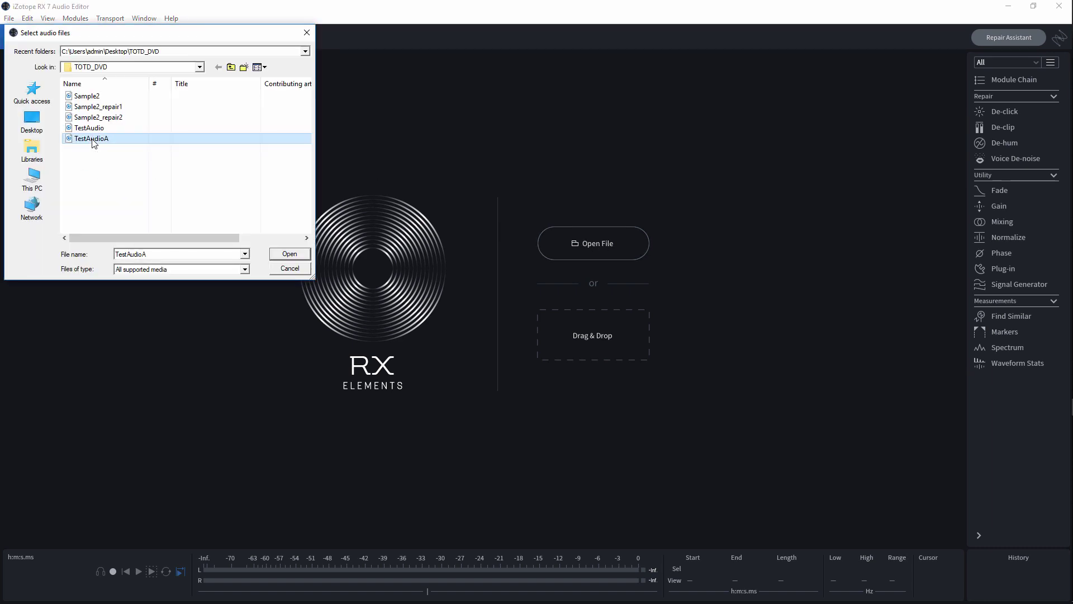
left_click(295, 255)
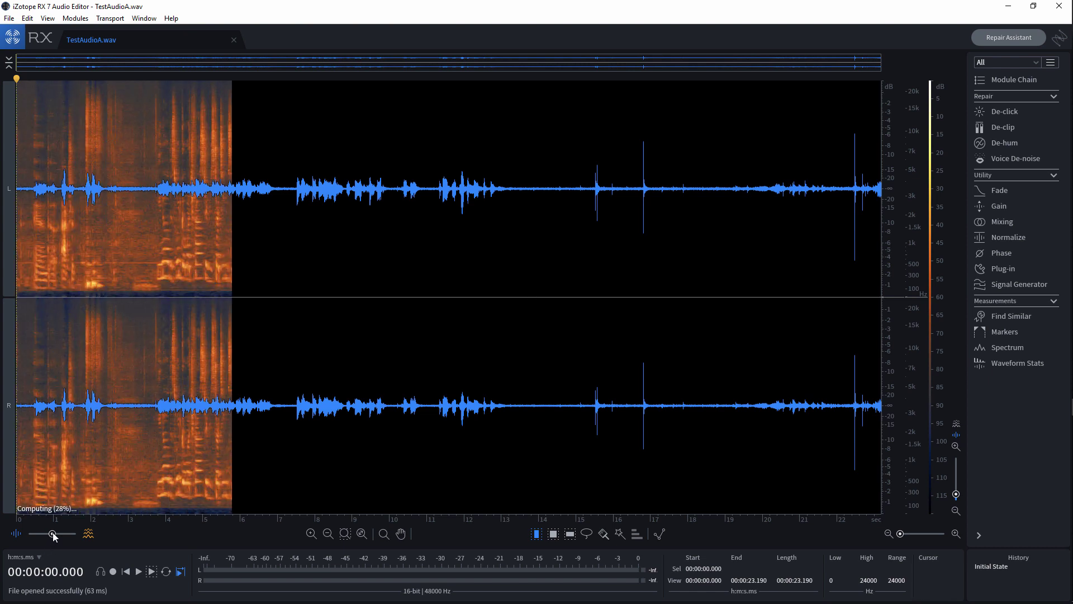
mouse_move(52, 533)
left_mouse_down()
mouse_move(79, 534)
mouse_move(52, 533)
left_mouse_up()
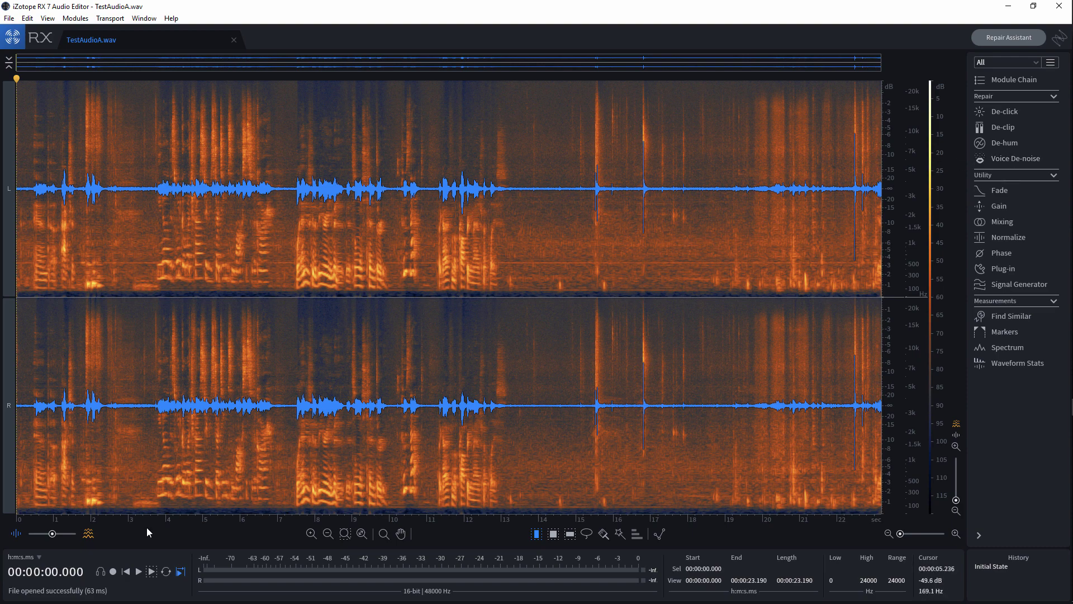
Adjust the waveform/spectrogram blend slider so the spectrogram shows at full strength.
mouse_move(50, 536)
left_mouse_down()
mouse_move(35, 535)
mouse_move(78, 539)
mouse_move(38, 535)
mouse_move(54, 533)
left_mouse_up()
Raise the Voice De-noise Reduction slider to 12.0 dB.
left_click(1017, 159)
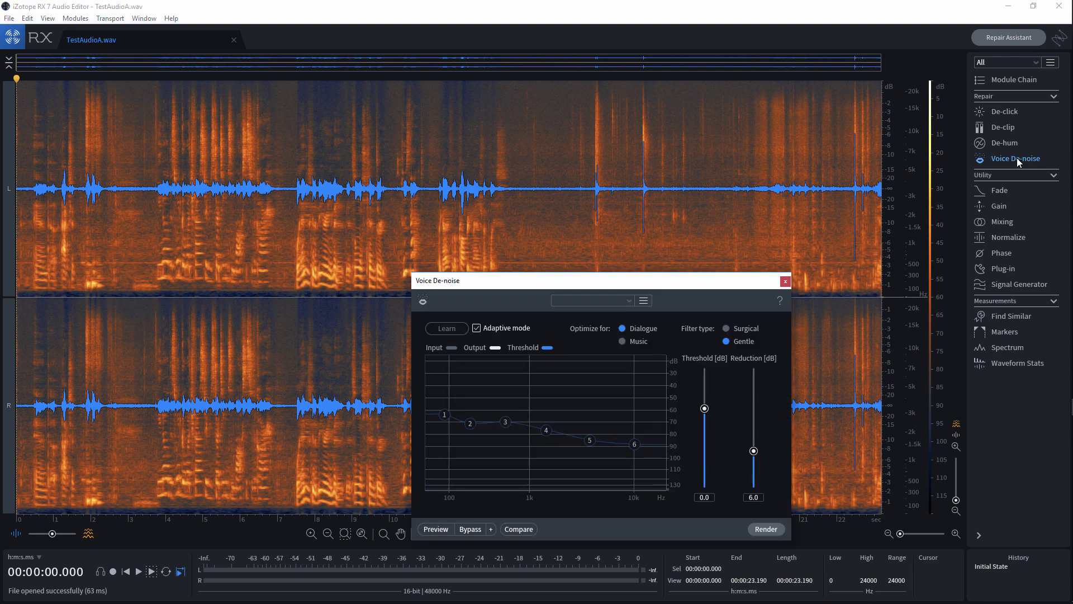
left_click_drag(754, 451, 753, 439)
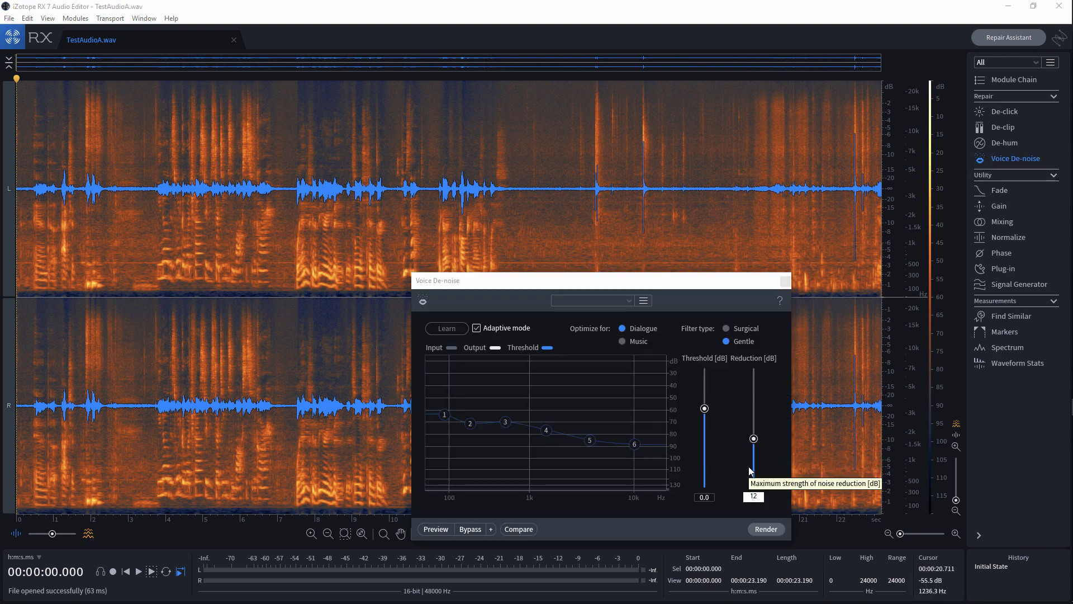
scroll(749, 466, "up", 4)
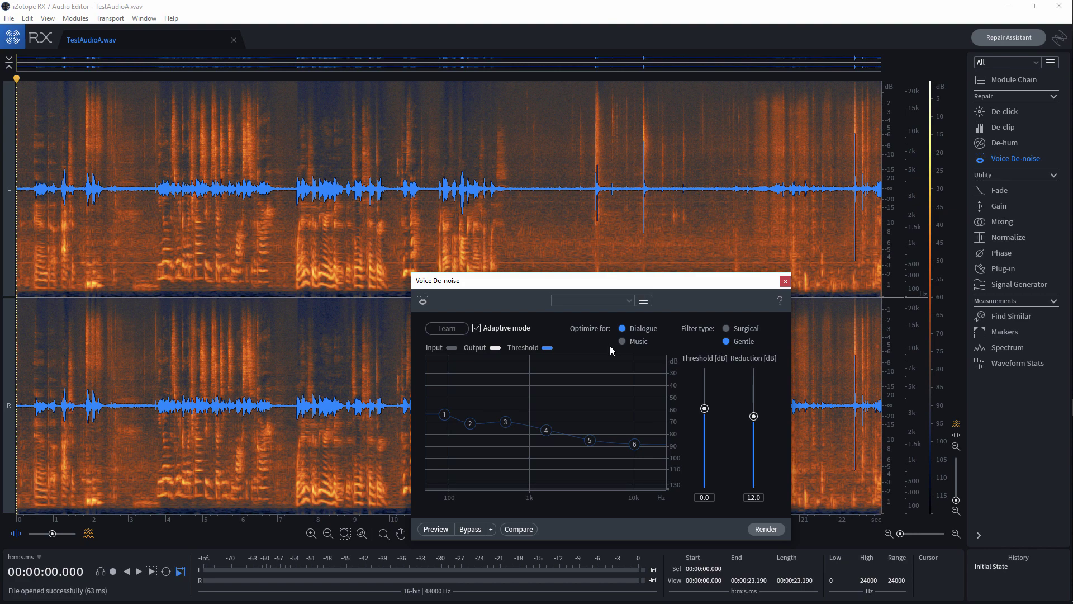
Preview the 12 dB voice de-noise, render it onto TestAudioA, and close the module.
left_click(439, 533)
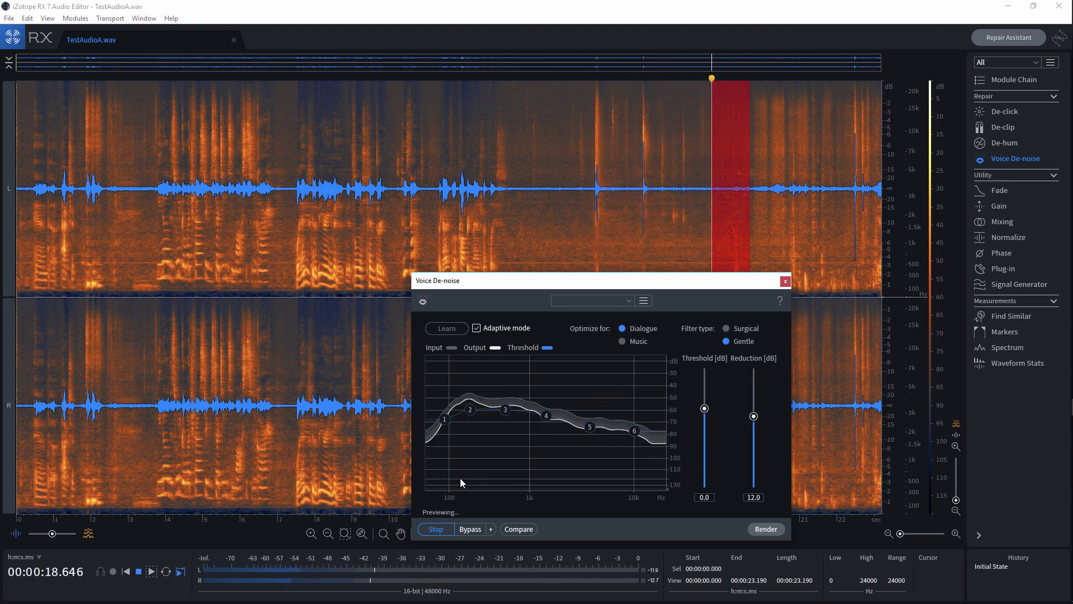
left_click(436, 529)
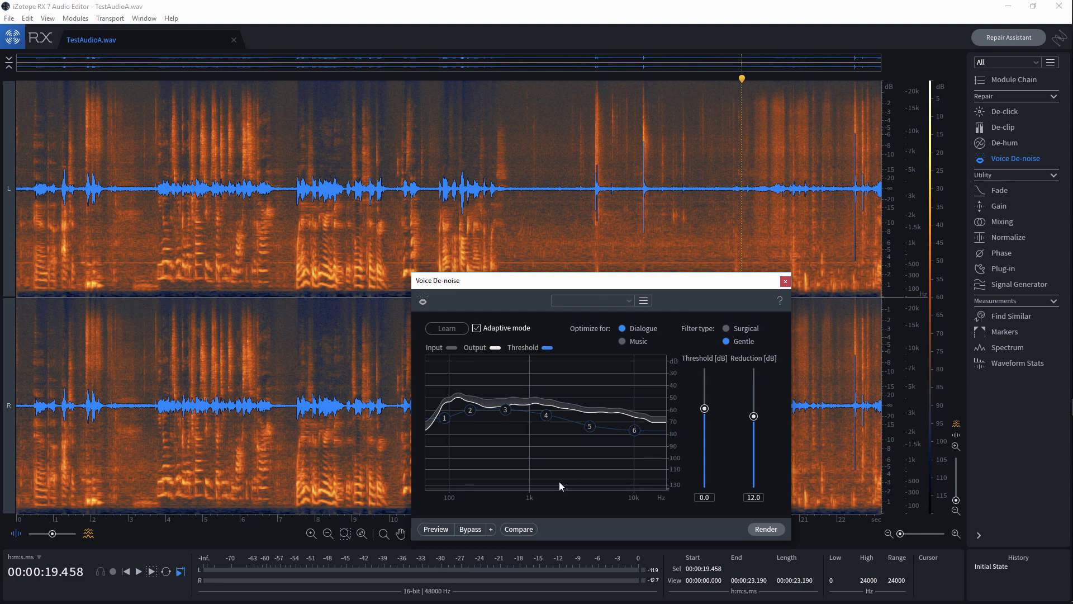
left_click(763, 529)
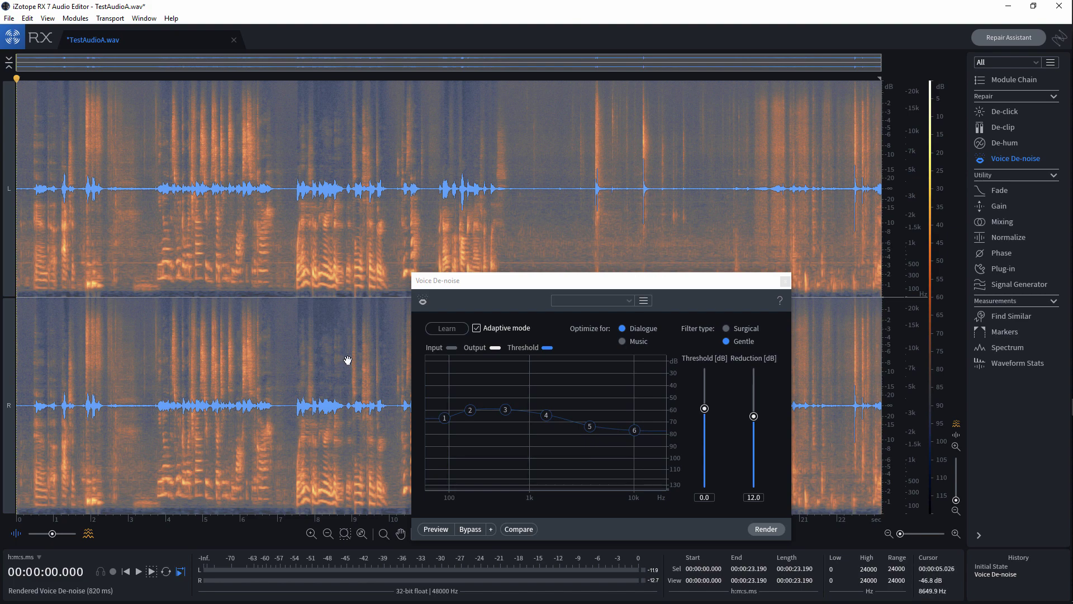
left_click(784, 282)
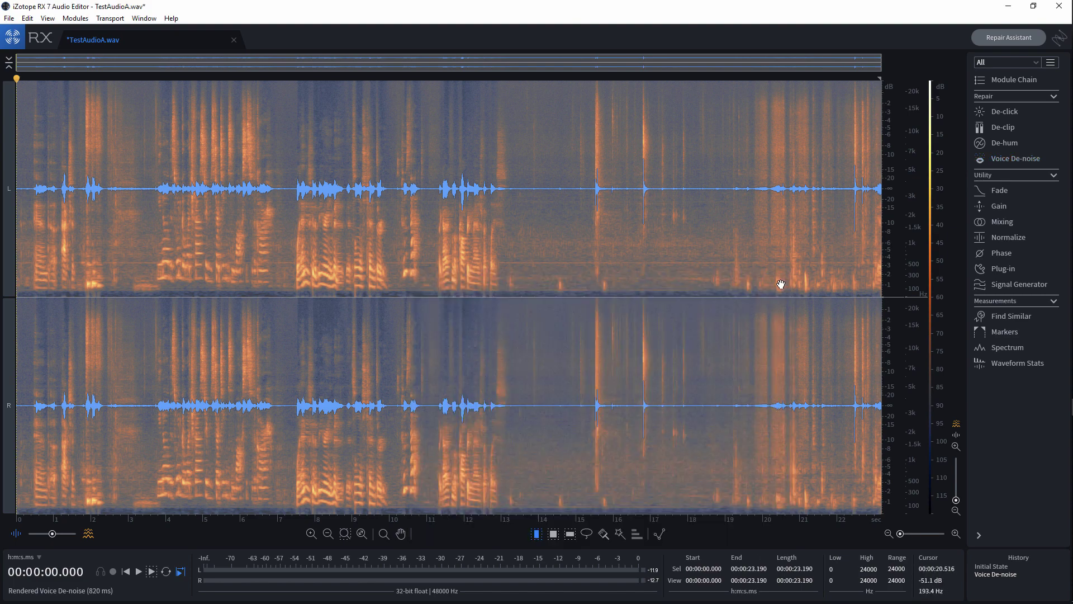
Export the denoised audio as 16-bit WAV TestAudioA_12dB.wav into TOTD_DVD.
left_click(9, 18)
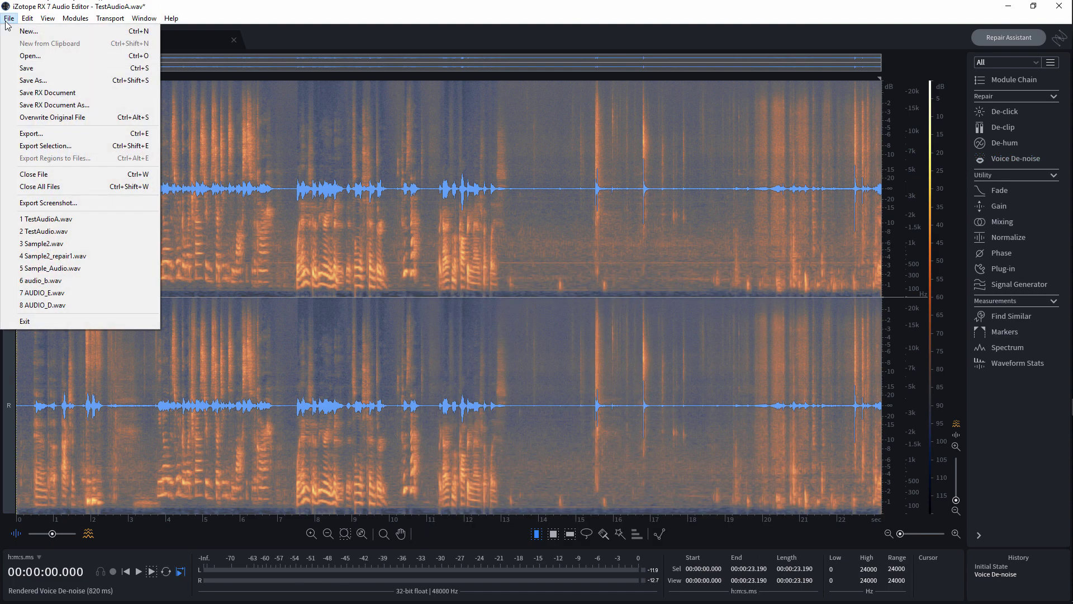
left_click(39, 136)
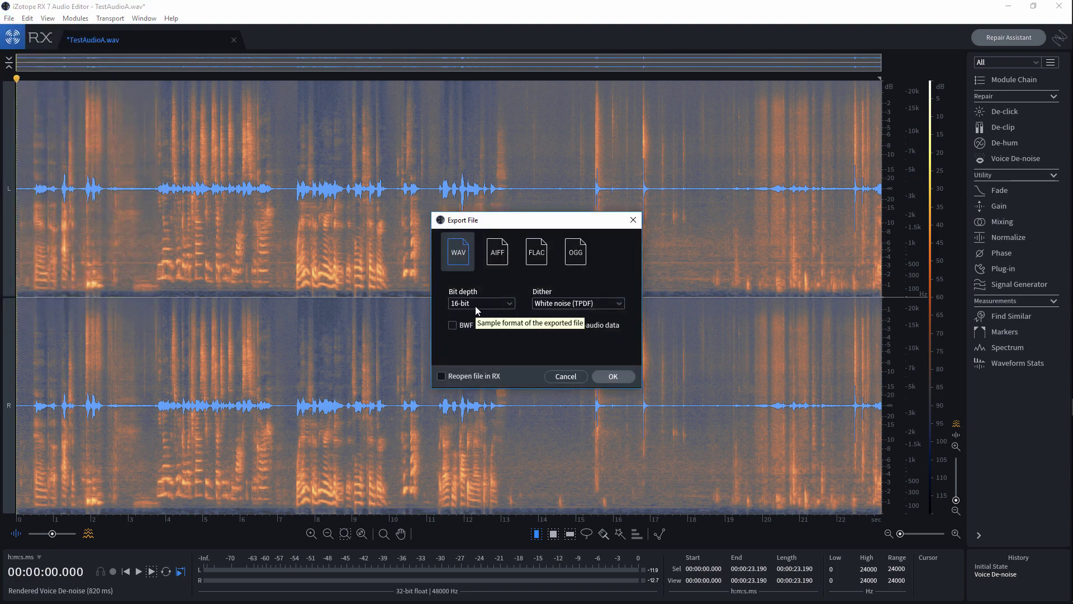
left_click(625, 379)
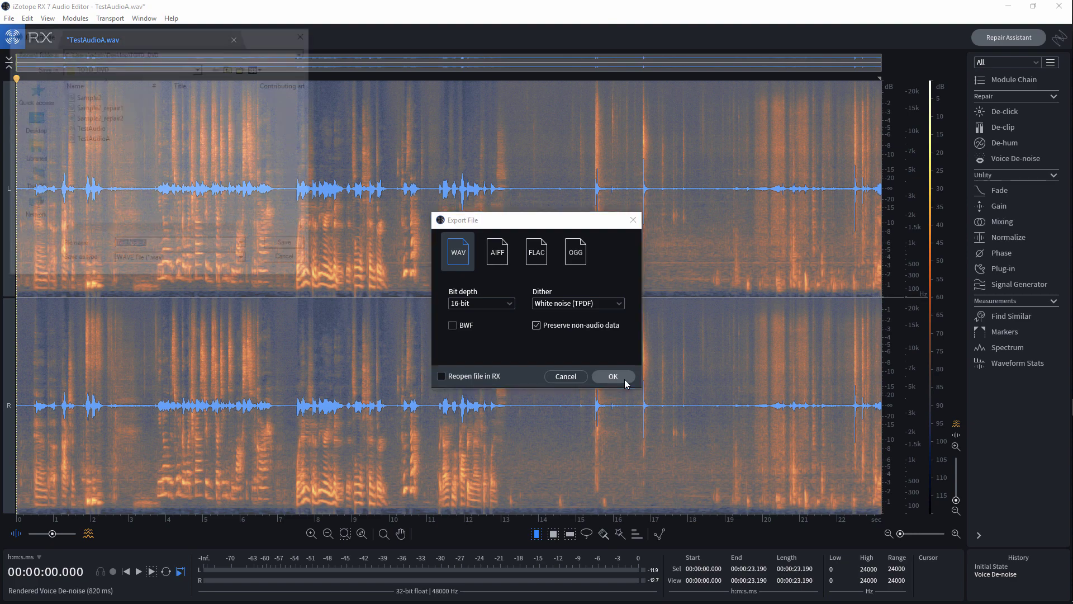
left_click(183, 247)
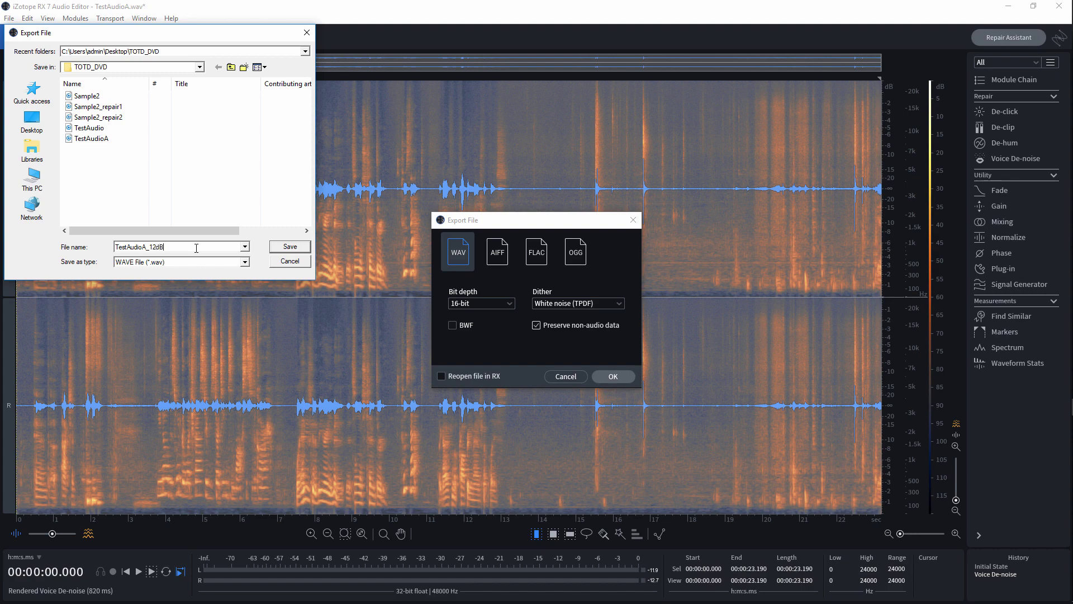
left_click(290, 247)
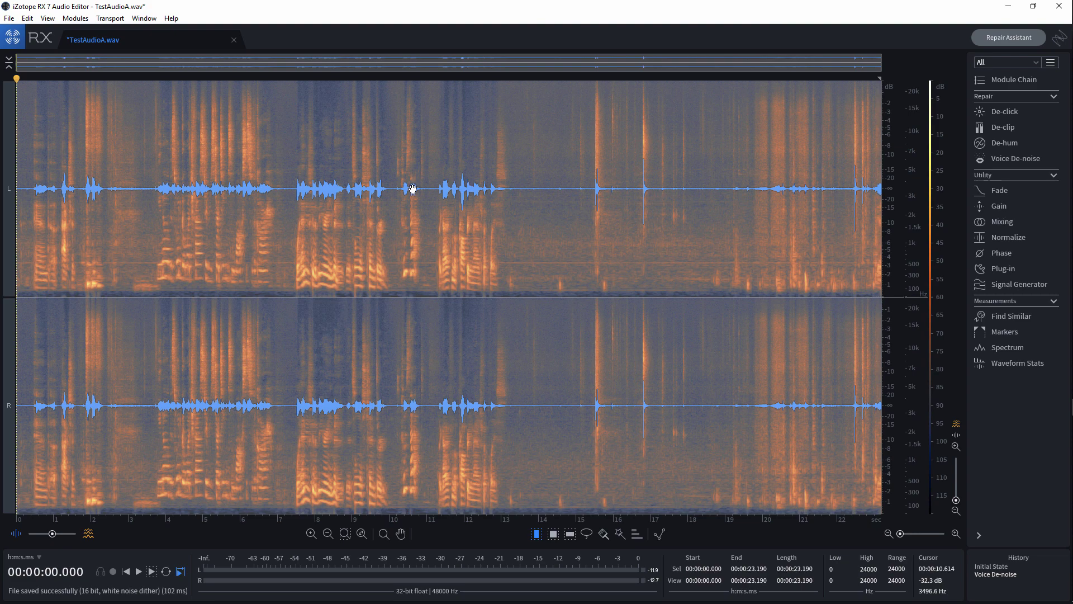
left_click(9, 18)
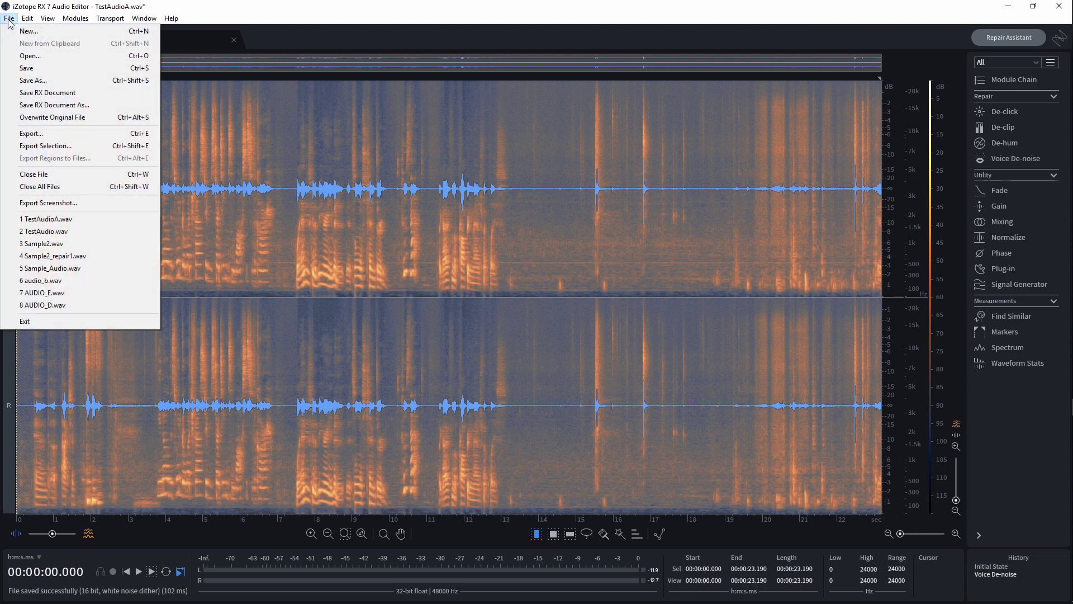
Close the edited file and open TestAudioA_12dB.wav, then bring up Voice De-noise for it.
left_click(47, 177)
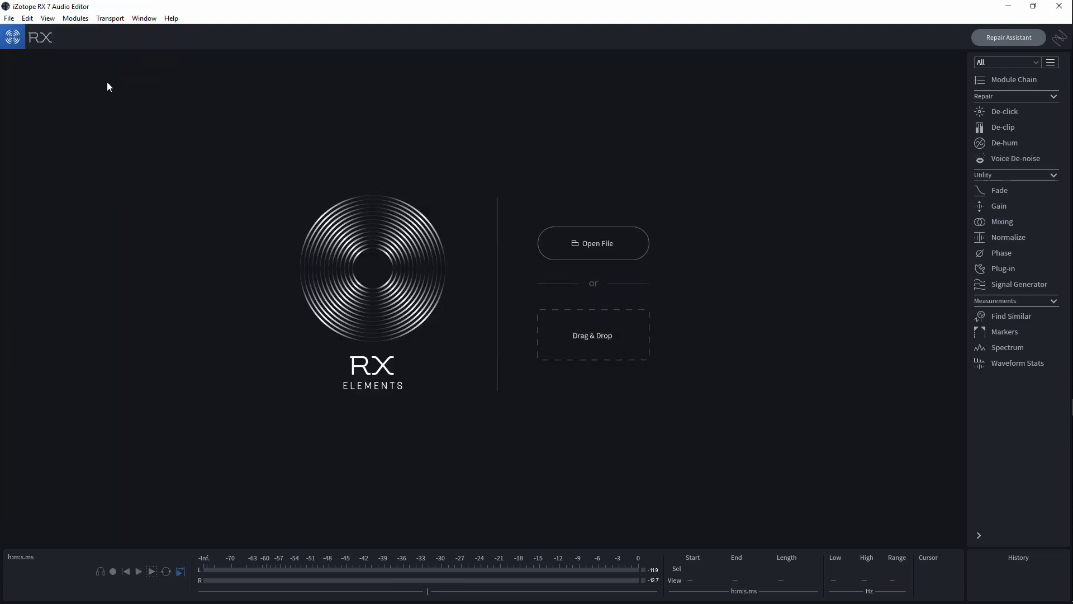
left_click(591, 246)
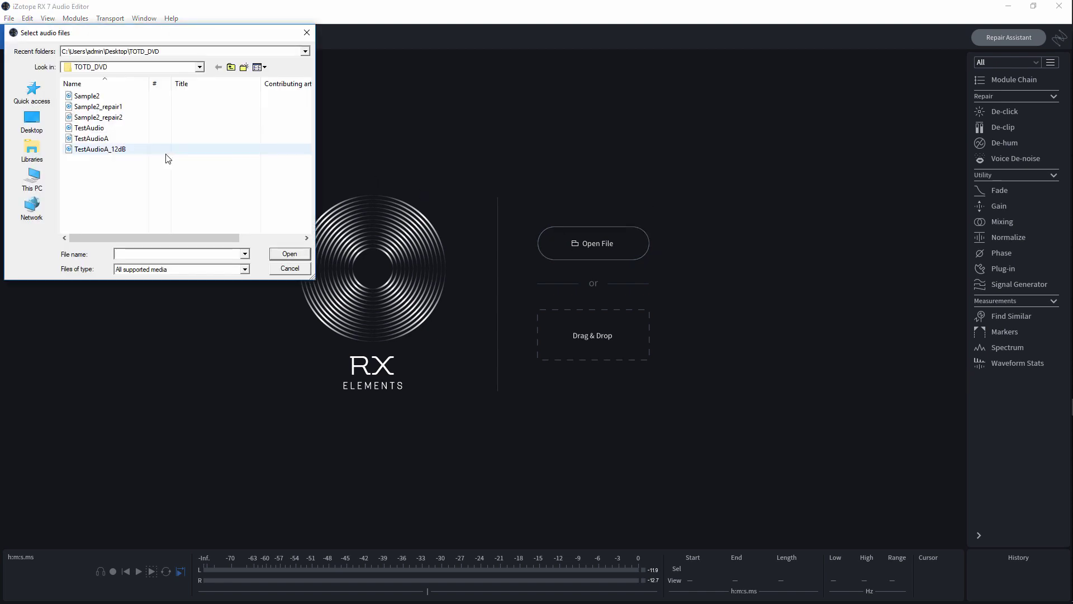
left_click(109, 150)
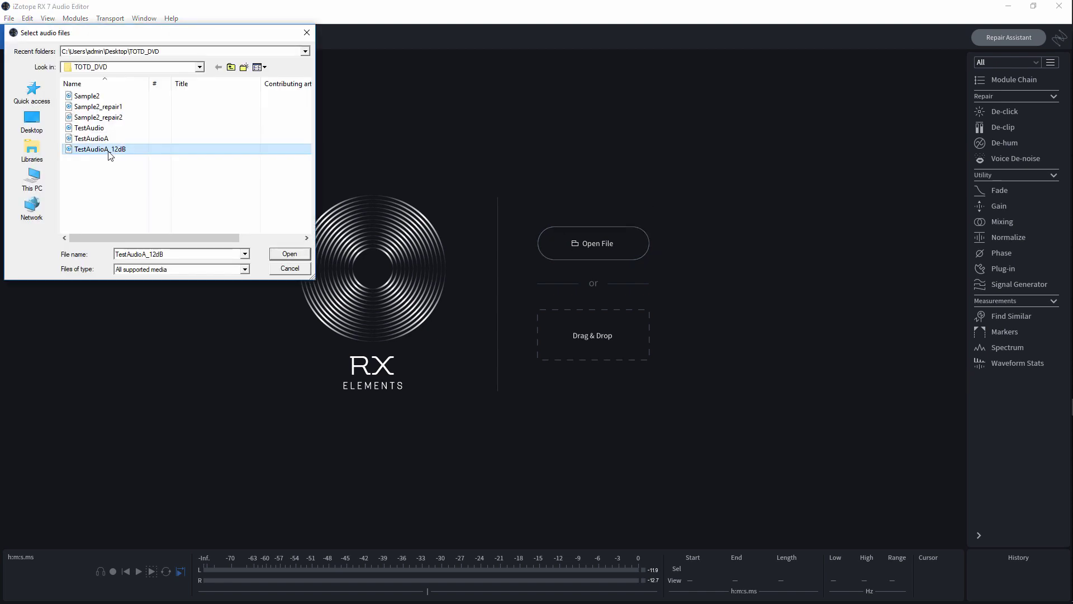
left_click(587, 244)
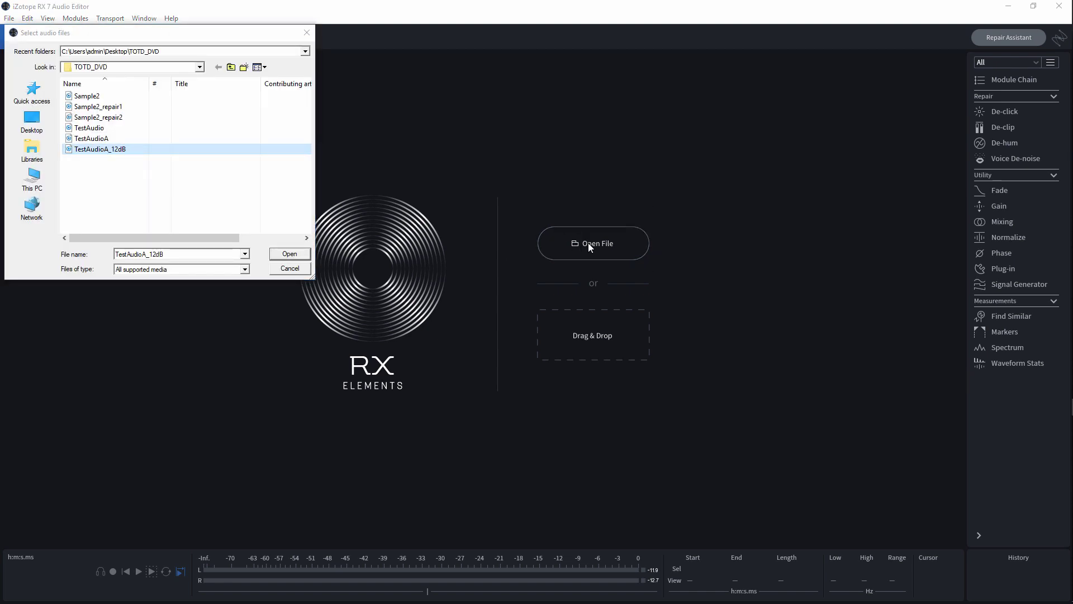
left_click(290, 255)
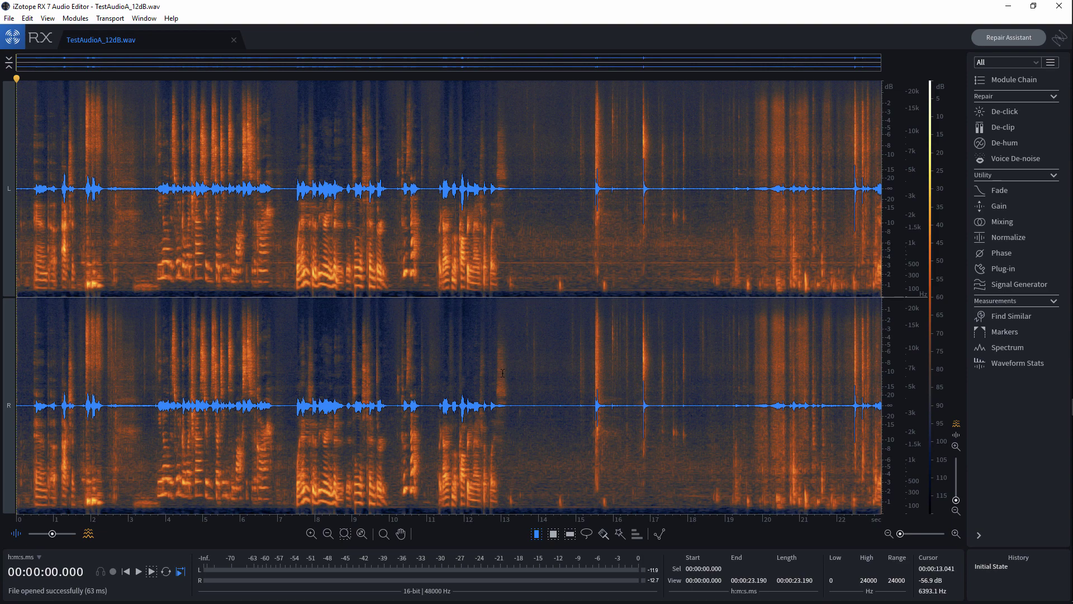
left_click(1012, 160)
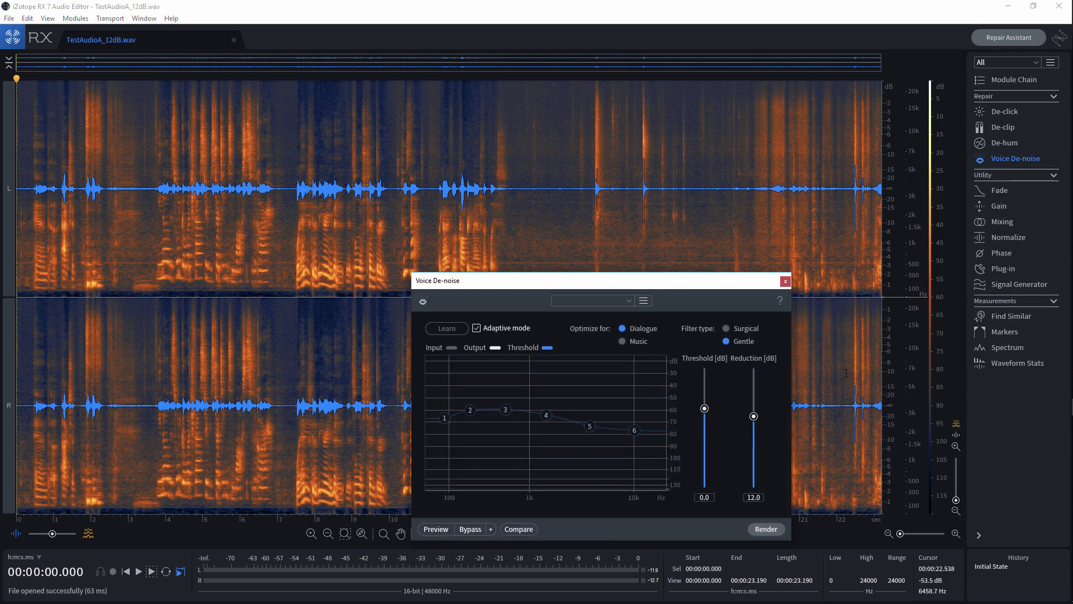
Set the Voice De-noise reduction back to 6.0 dB and start a preview on TestAudioA_12dB.
left_click_drag(753, 416, 760, 452)
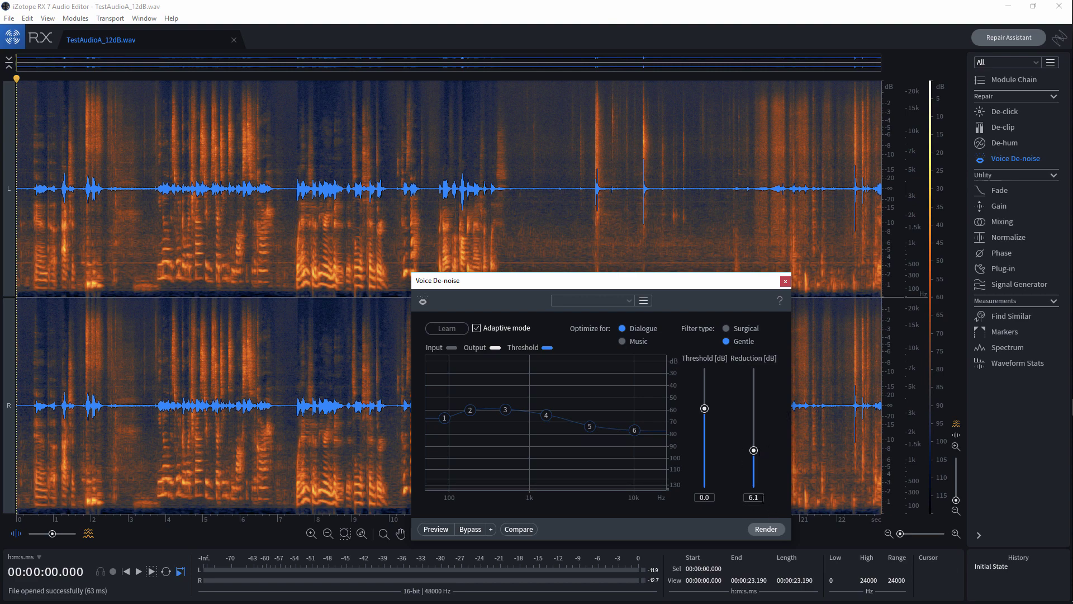
left_click(754, 496)
type("60")
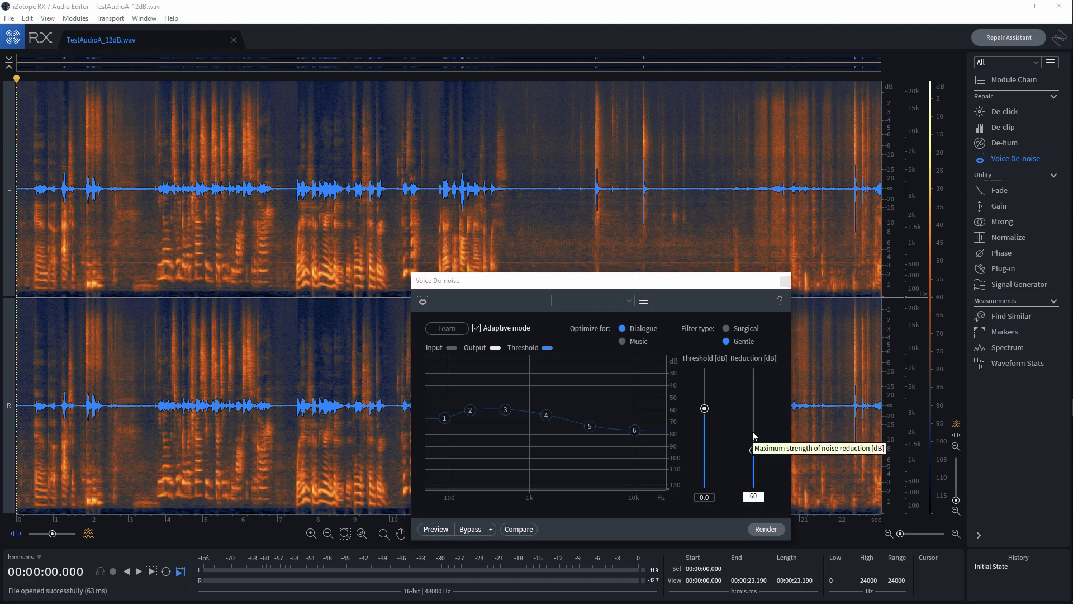
key("Return")
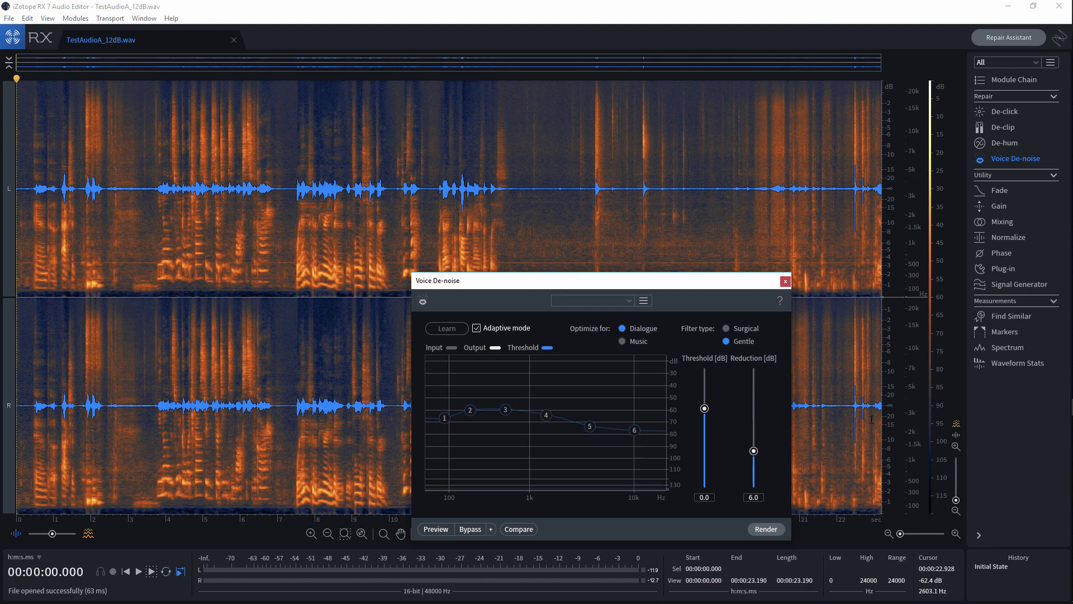
left_click(440, 530)
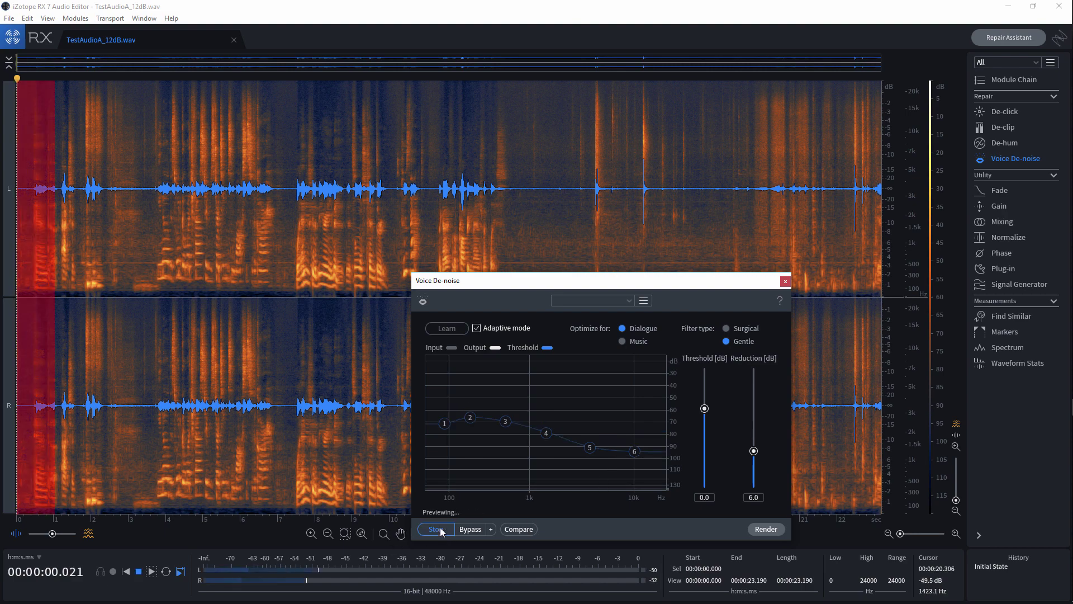
Stop the preview, render the 6 dB Voice De-noise pass, and close the module window.
left_click(440, 530)
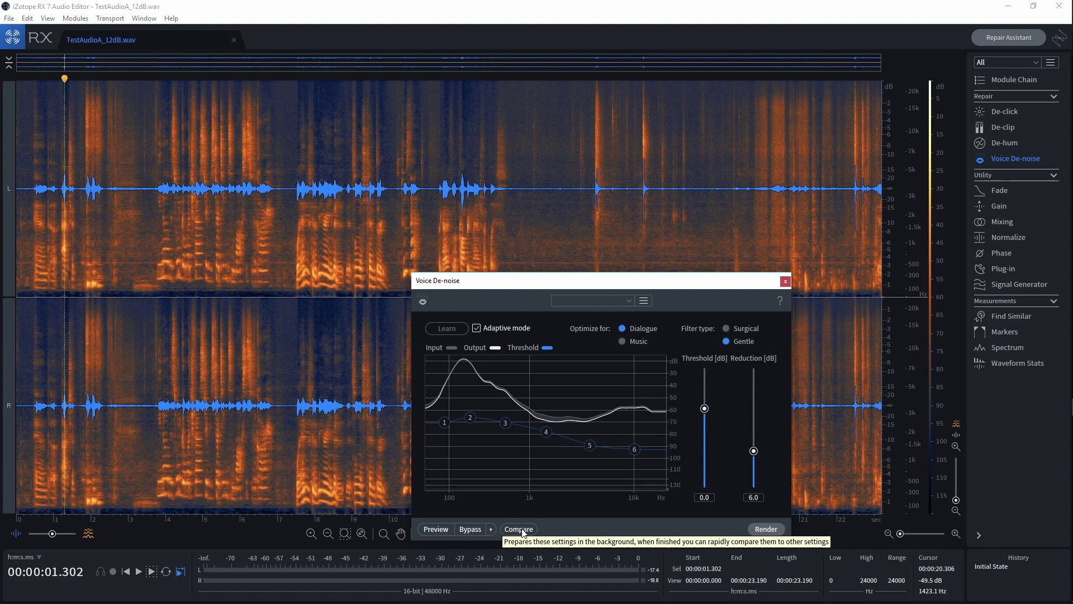
left_click(772, 533)
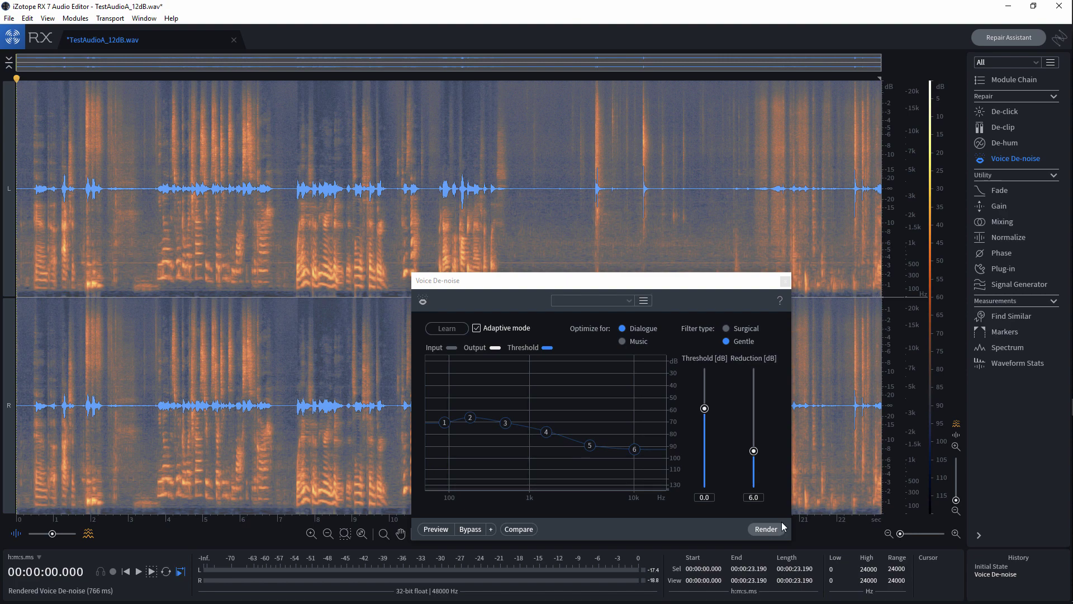
left_click(785, 281)
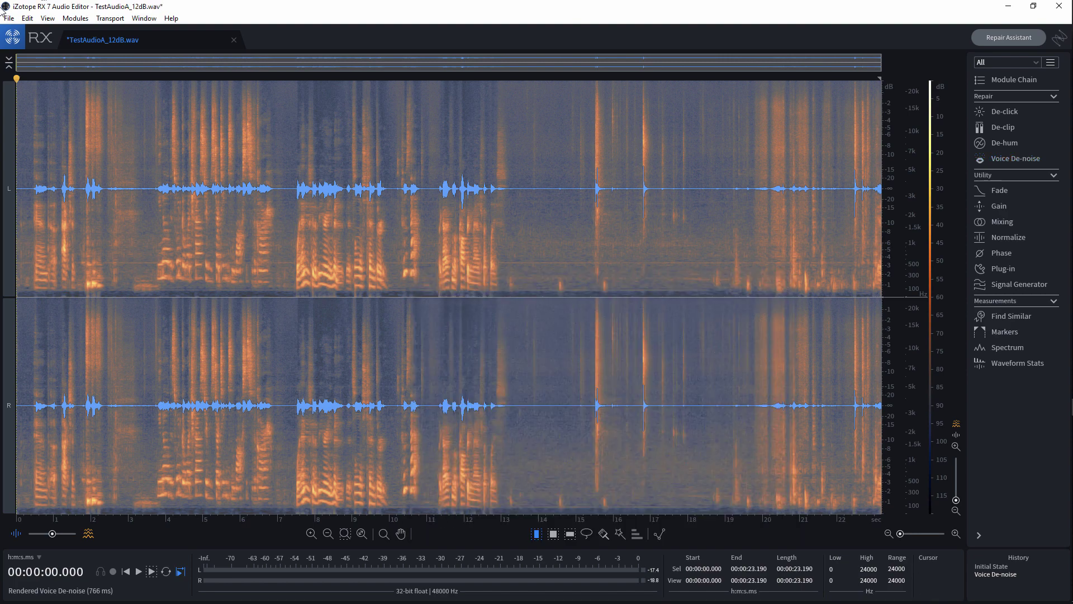
Export the twice-denoised audio as a 16-bit WAV named TestAudioA_18dB in TOTD_DVD.
left_click(9, 18)
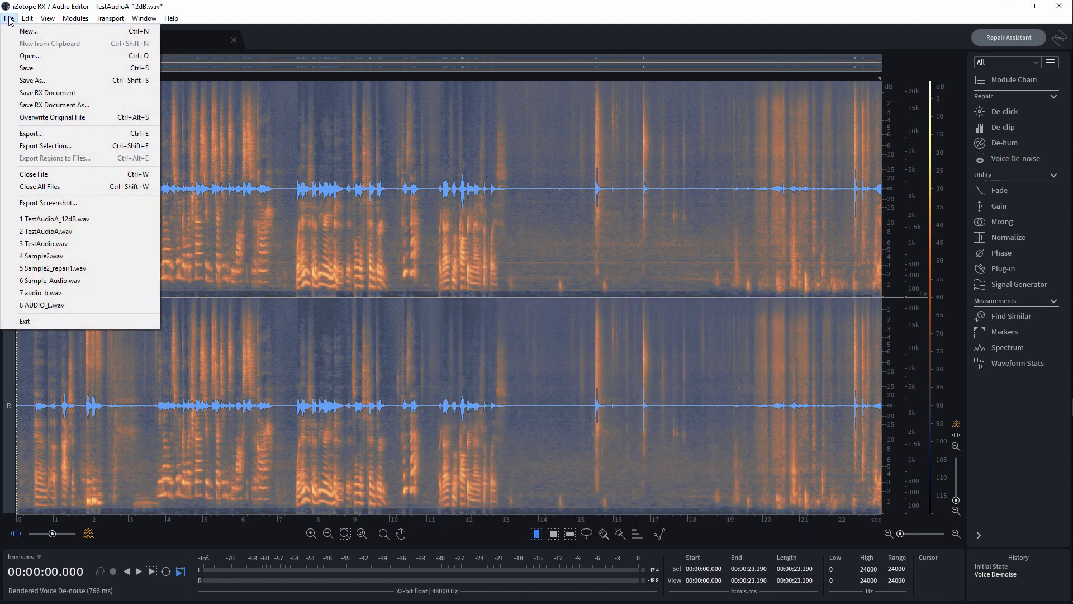
left_click(33, 133)
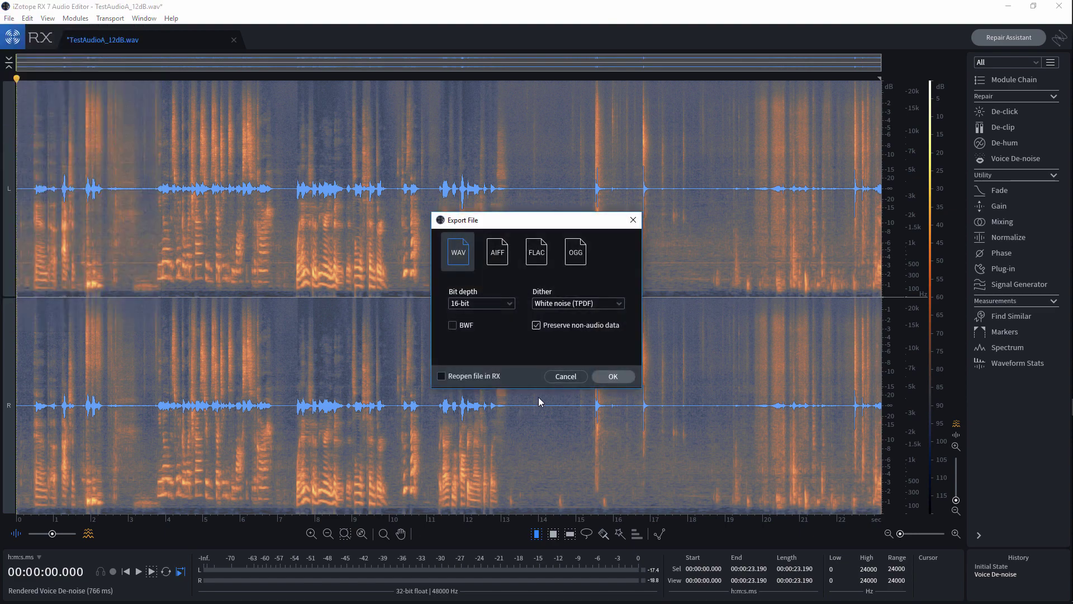
left_click(613, 376)
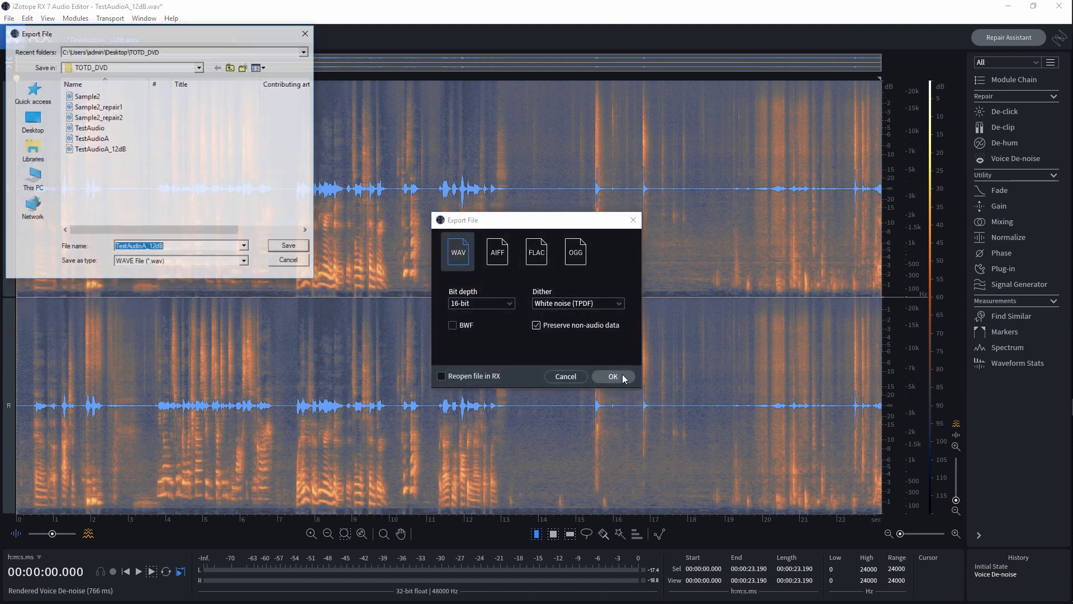
left_click(174, 250)
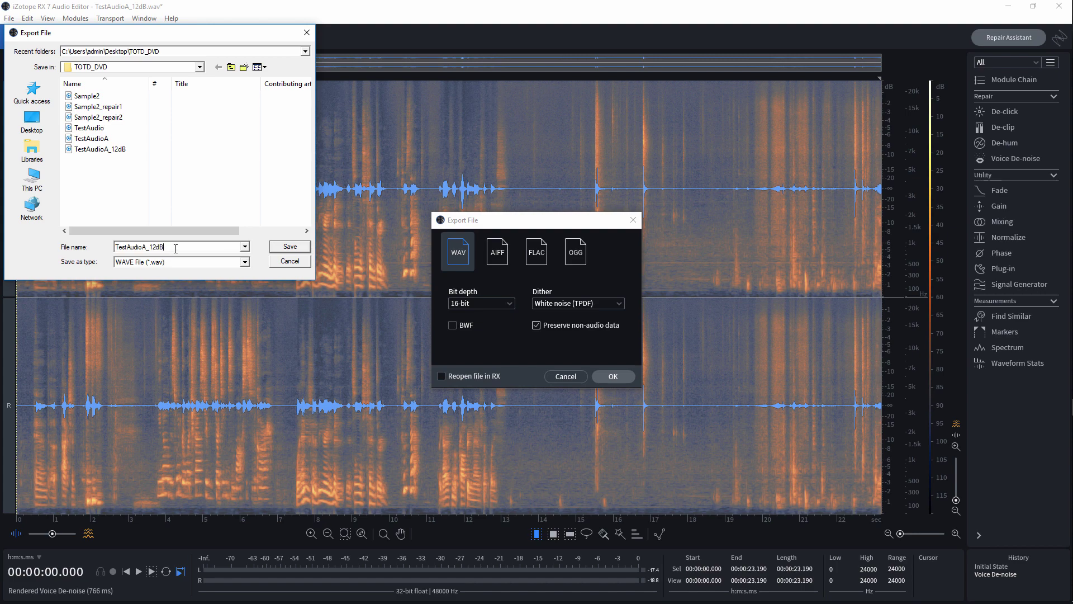
key("BackSpace")
key("BackSpace")
key("BackSpace")
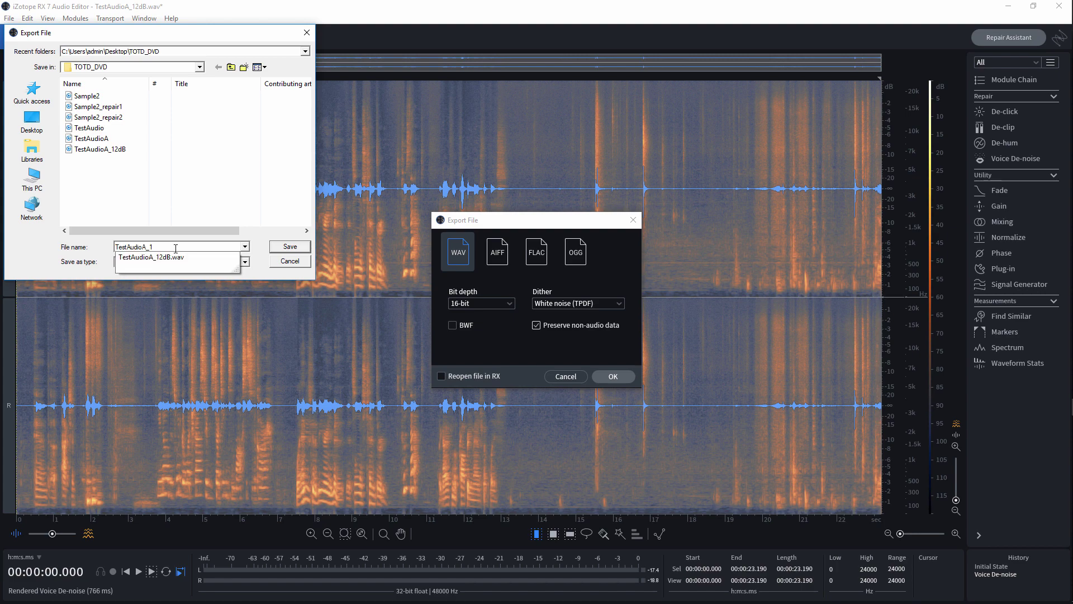
type("8")
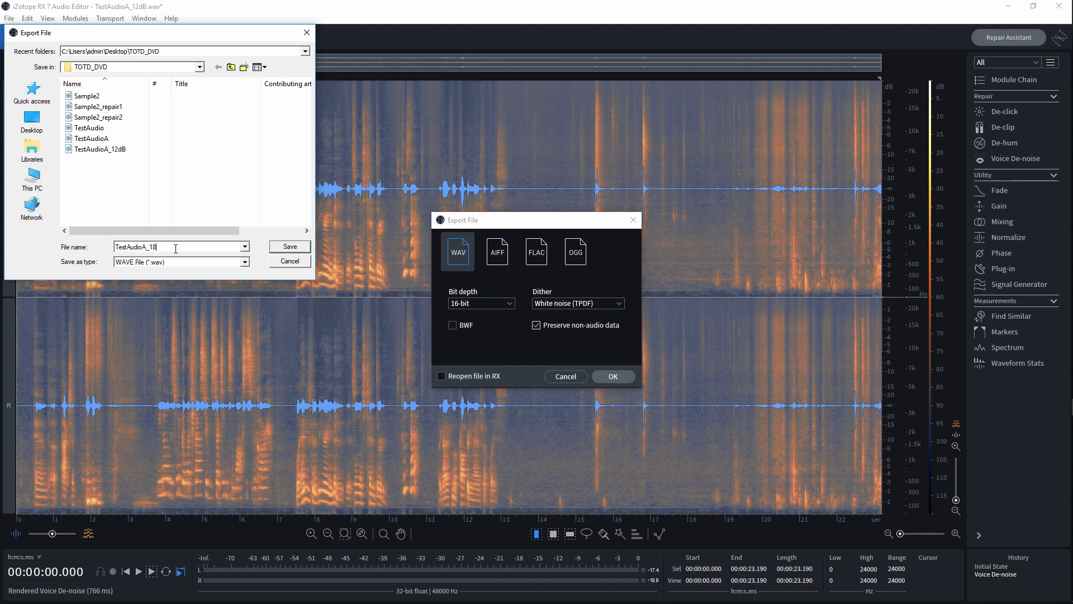
type("dB")
left_click(292, 247)
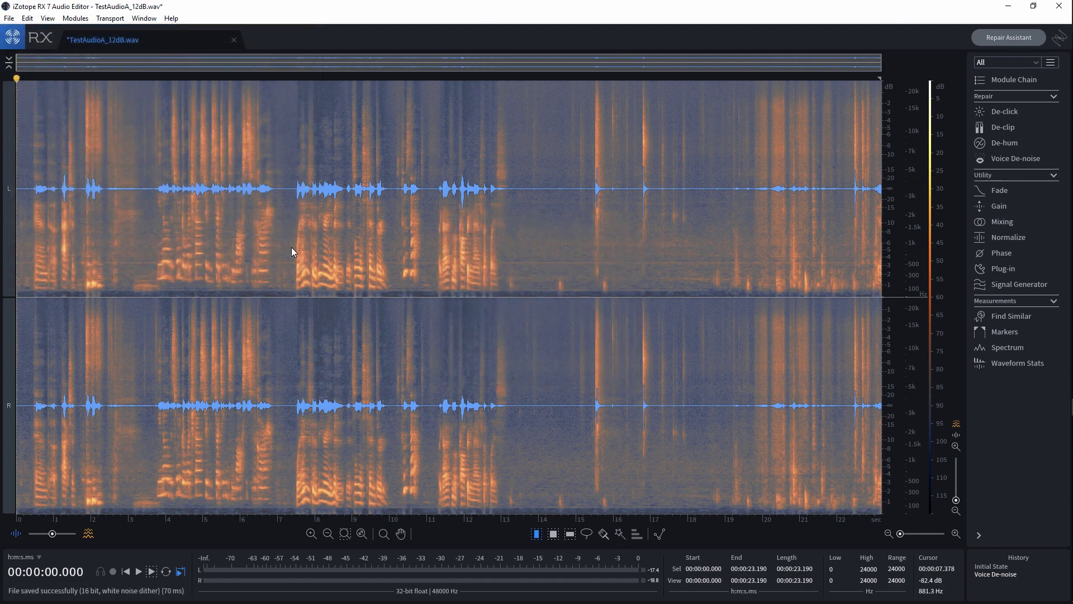
Minimize RX to view the NOISE_REDUCTION.png comparison in Photos, then return to VEGAS Pro.
left_click(1010, 10)
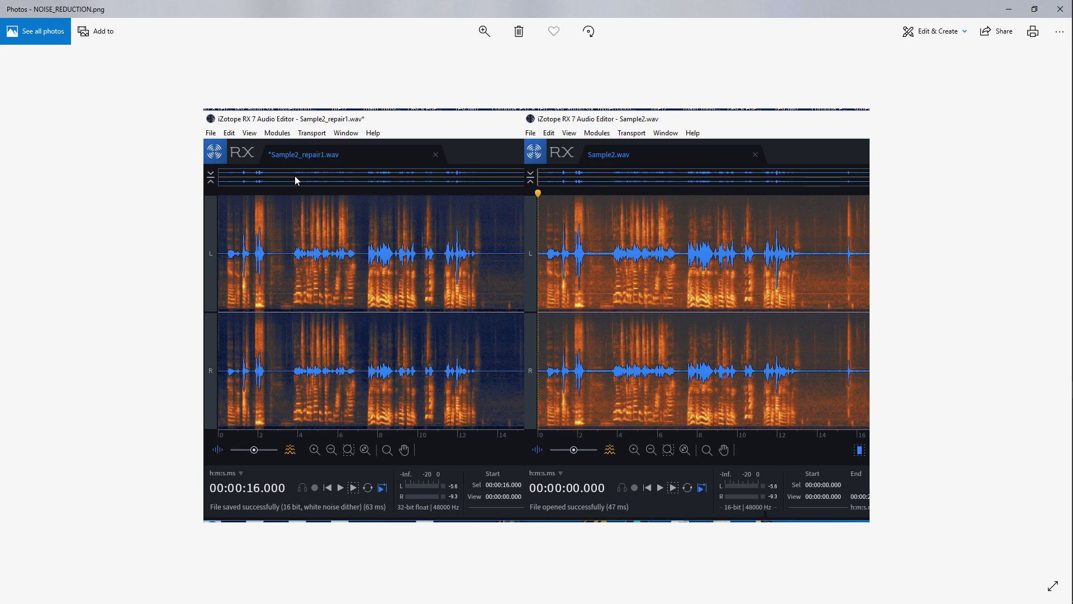
mouse_move(1064, 305)
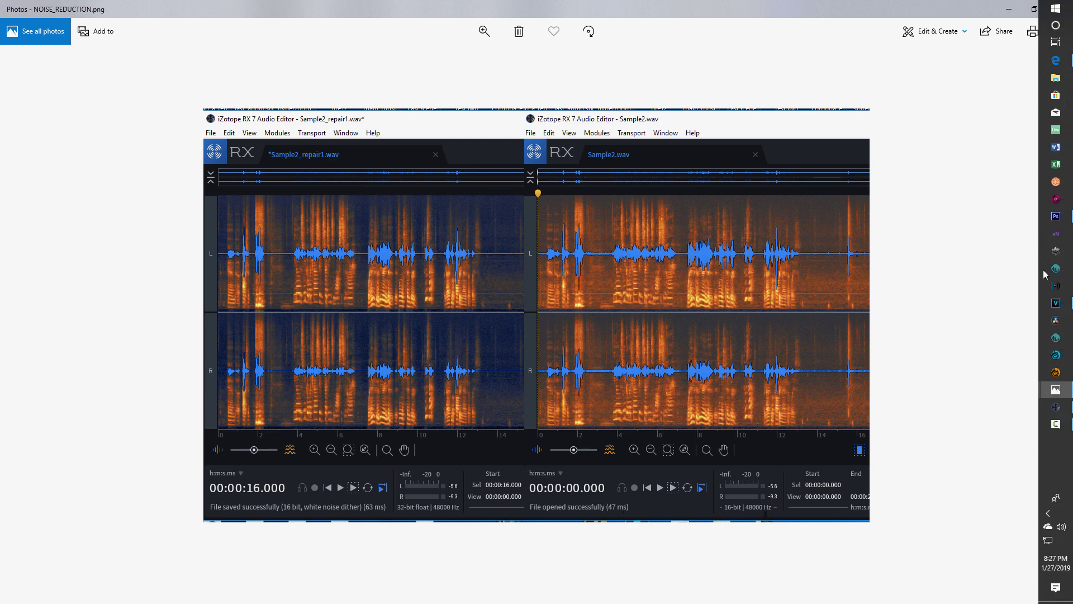
left_click(1055, 302)
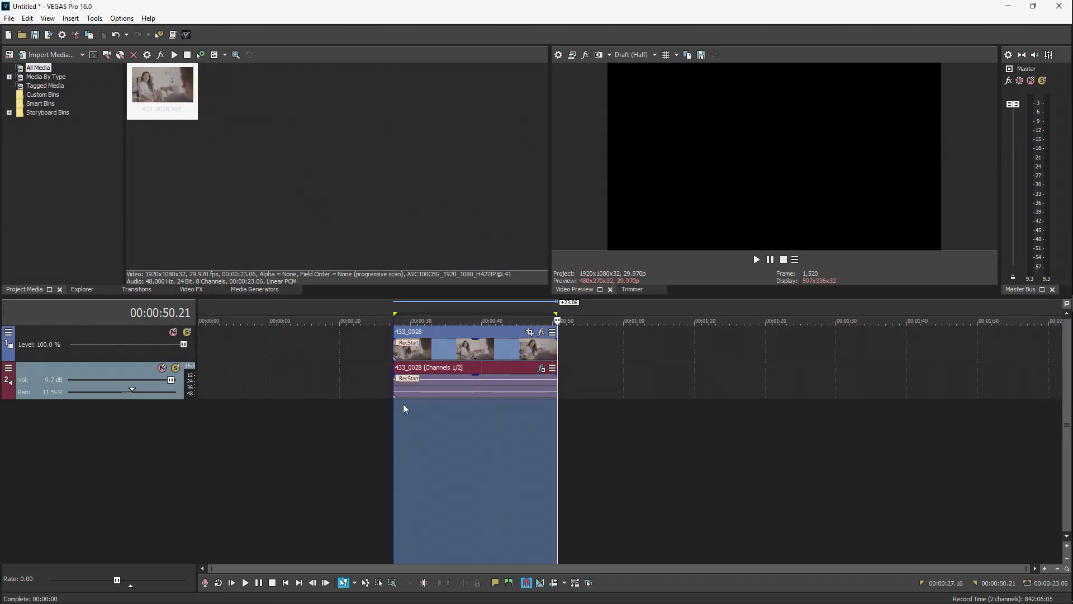
Delete the clip's original audio event from the timeline.
left_click(441, 347)
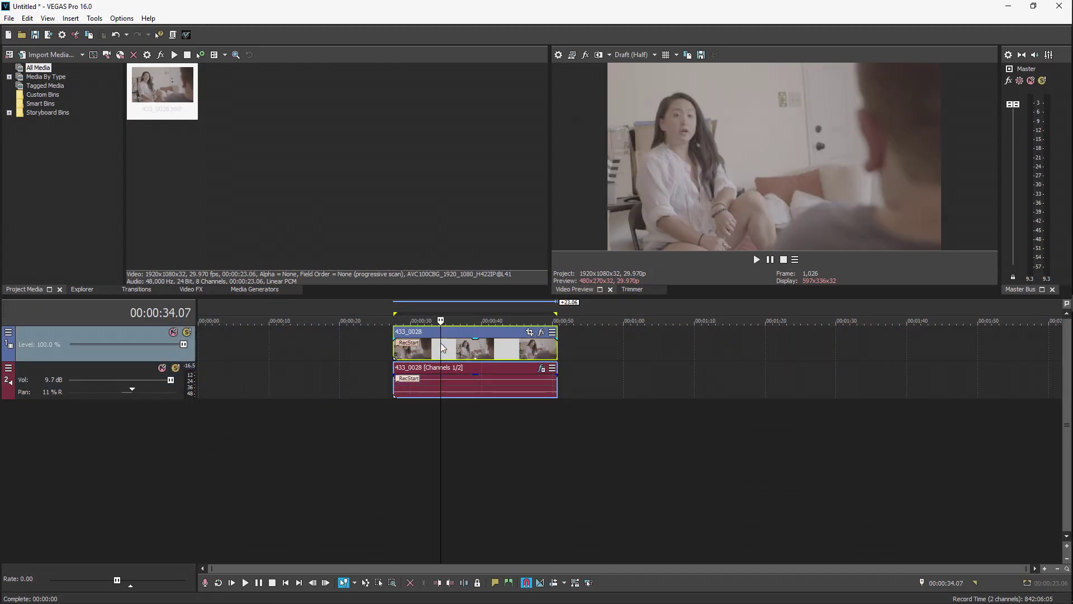
left_click(445, 381)
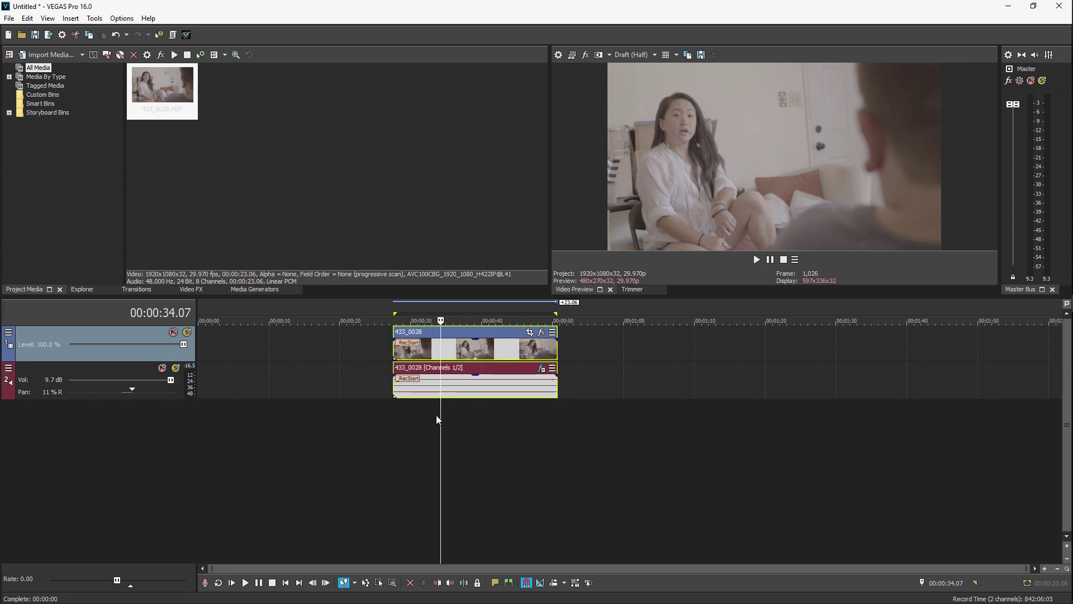
left_click(457, 391)
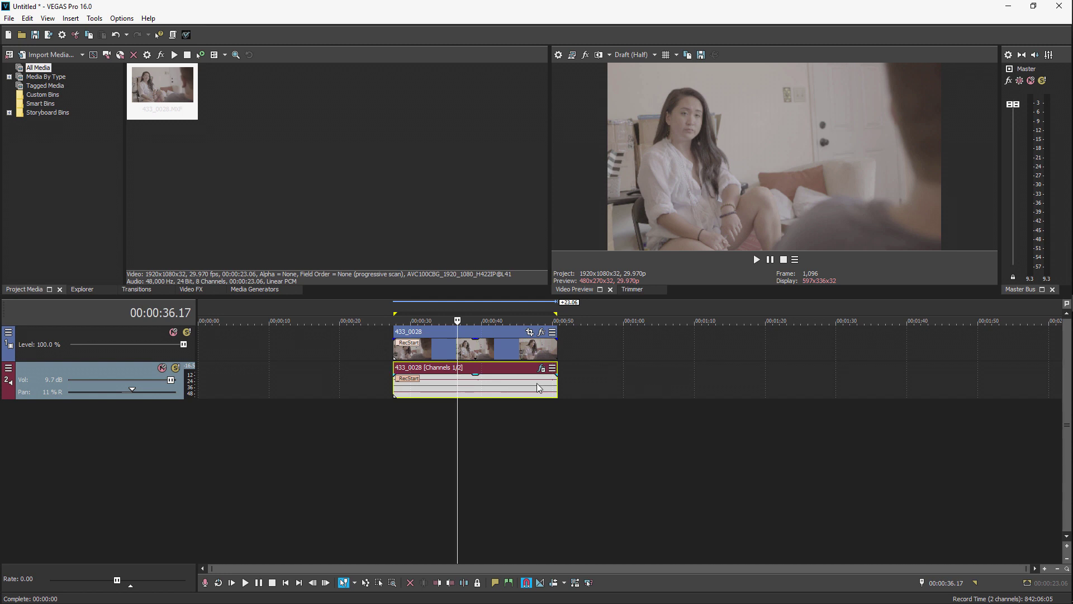
key("Delete")
Import TestAudioA_18dB.wav from TOTD_DVD and place it on the audio track under the video.
left_click(9, 18)
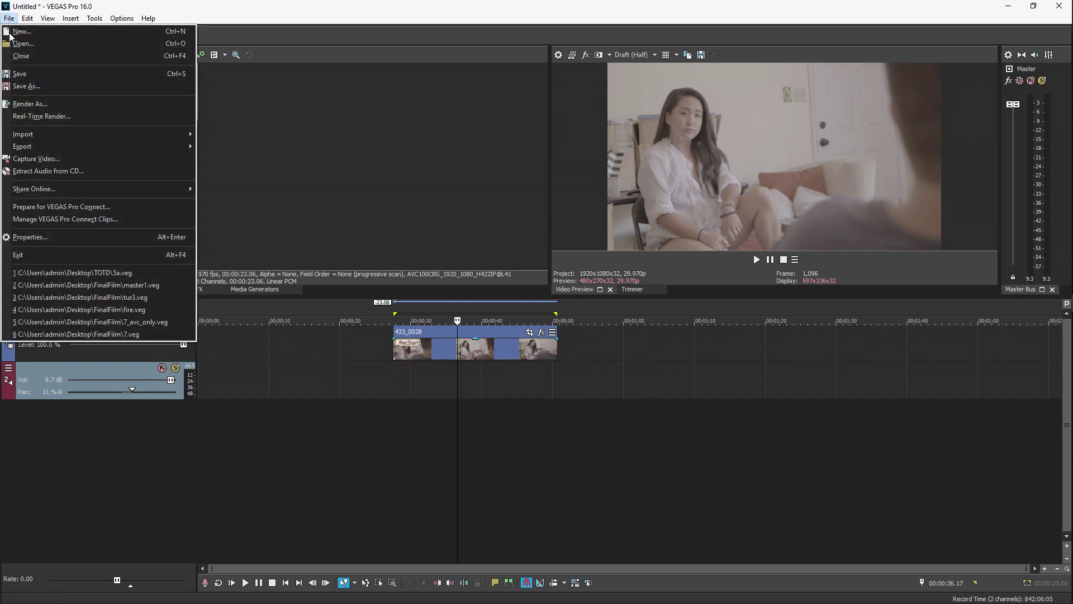
mouse_move(61, 134)
left_click(282, 134)
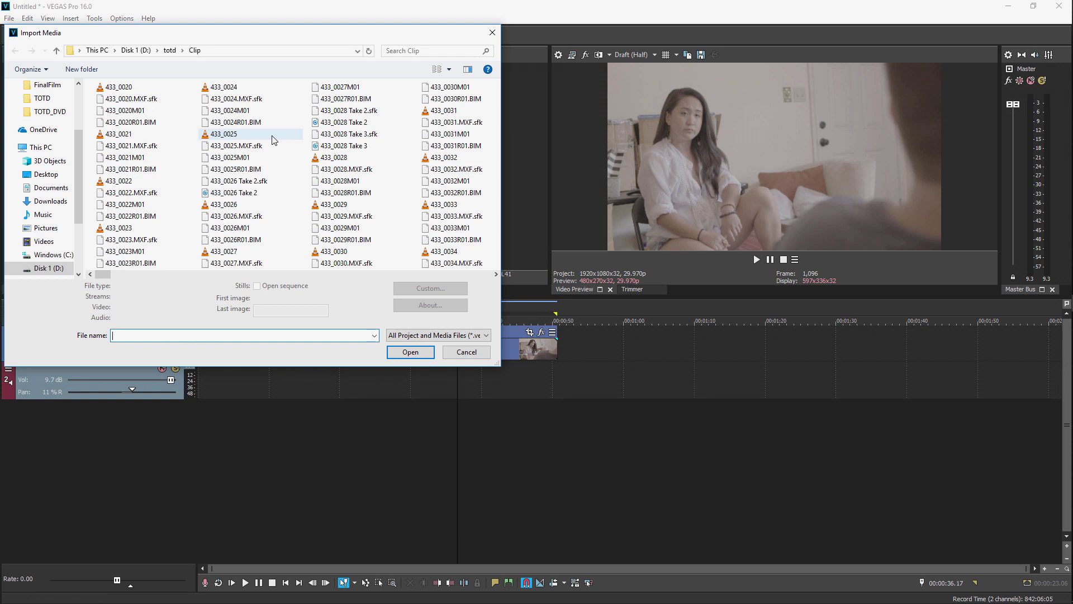
scroll(73, 223, "down", 3)
scroll(81, 129, "up", 5)
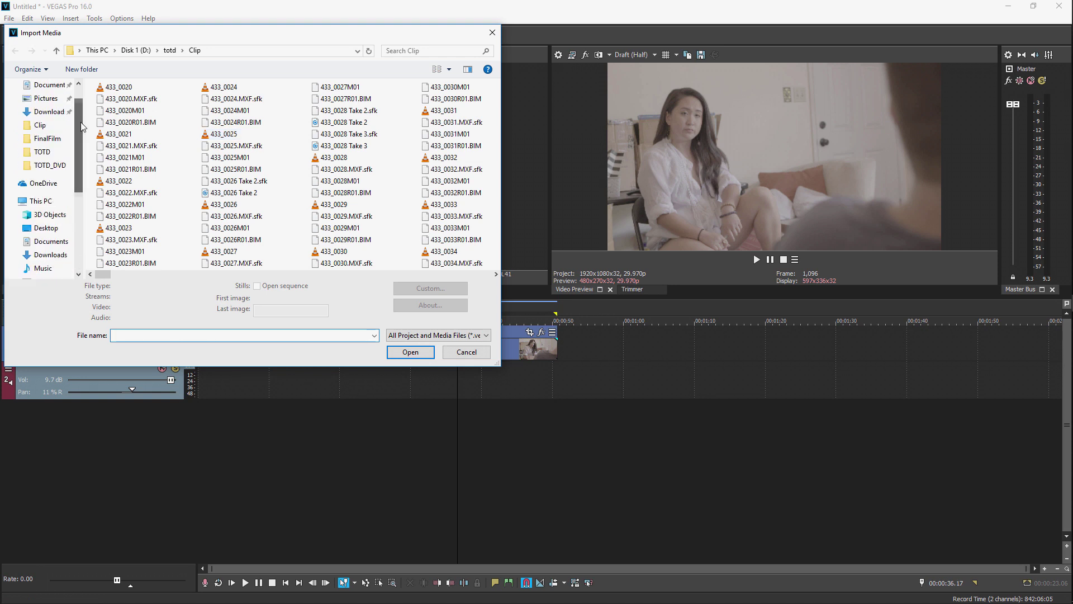
left_click(50, 165)
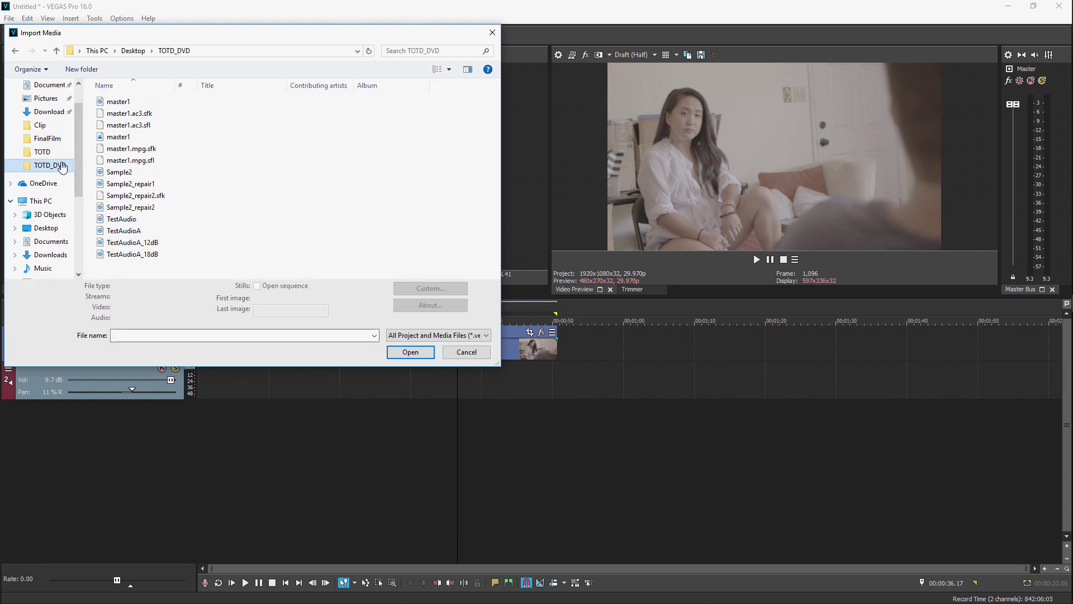
left_click(145, 256)
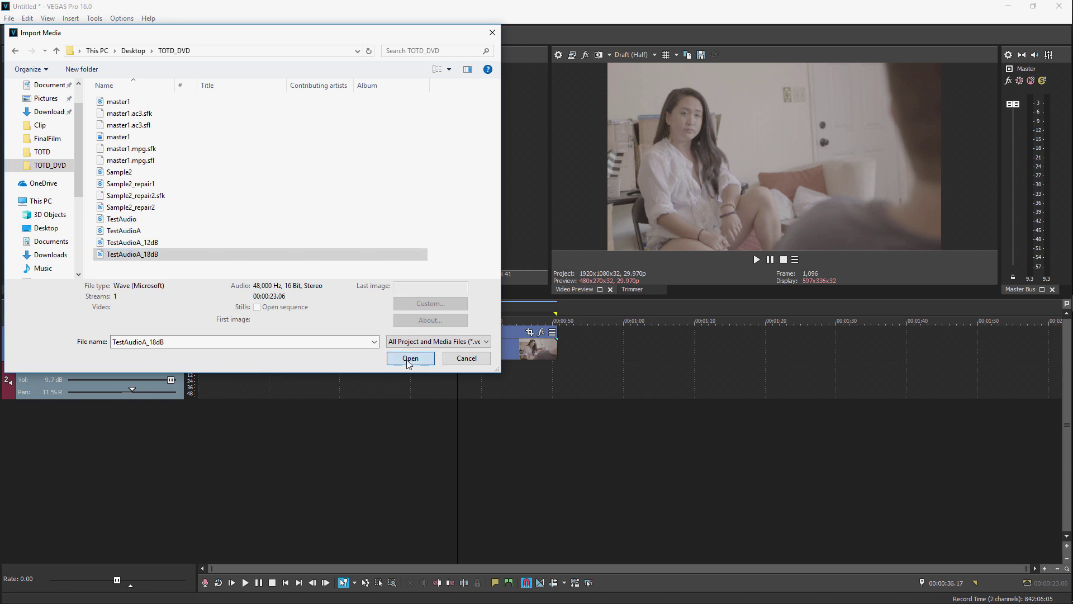
left_click(408, 362)
left_click_drag(226, 93, 400, 395)
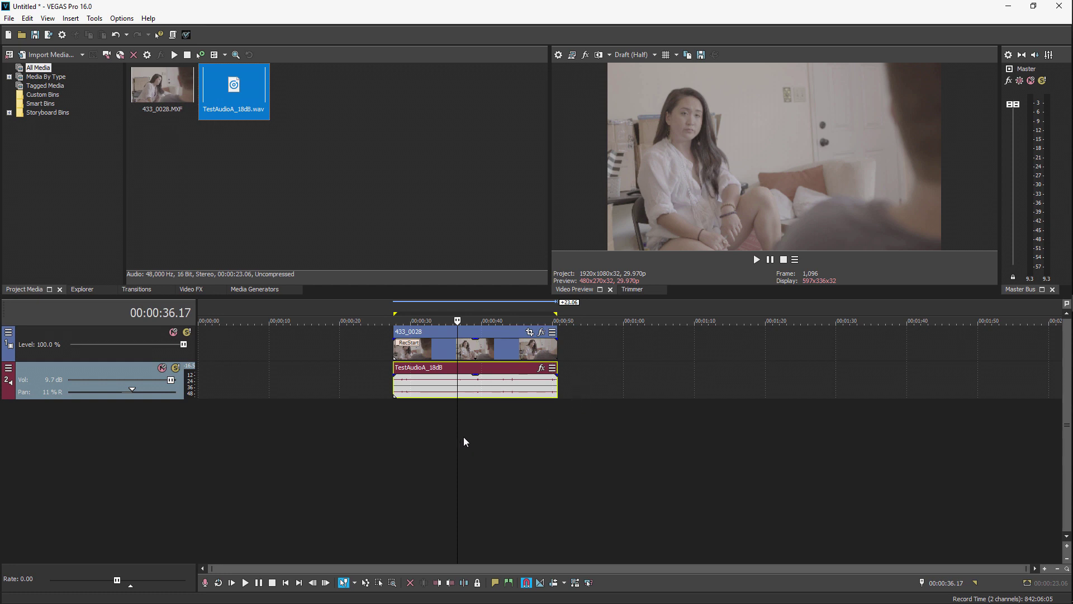
Play the new dialogue from the clip start and lower the audio track volume to 5.9 dB.
left_click(440, 334, "ctrl")
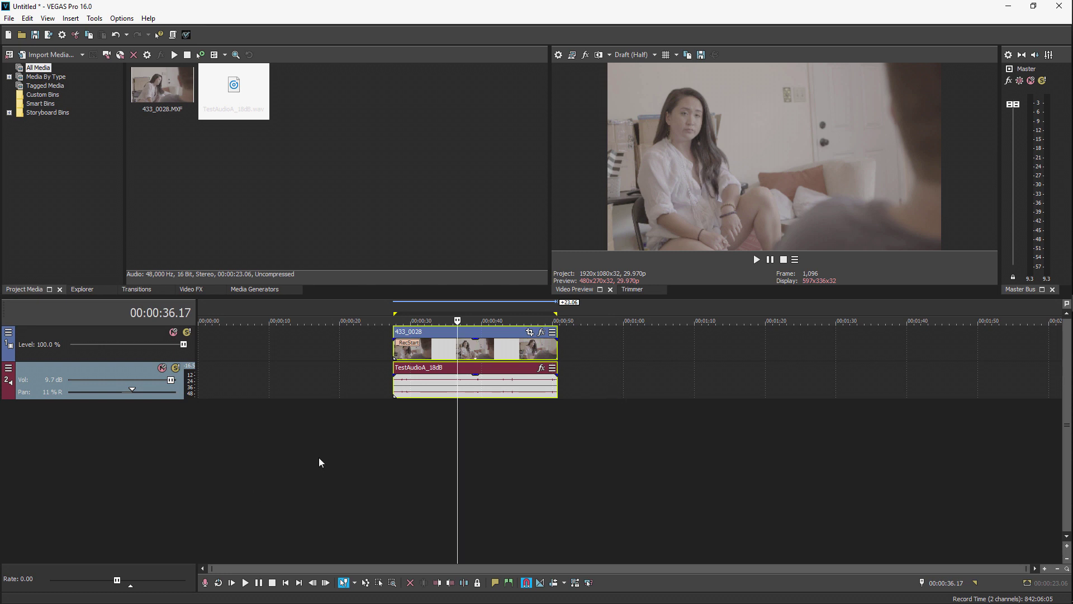
left_click(398, 435)
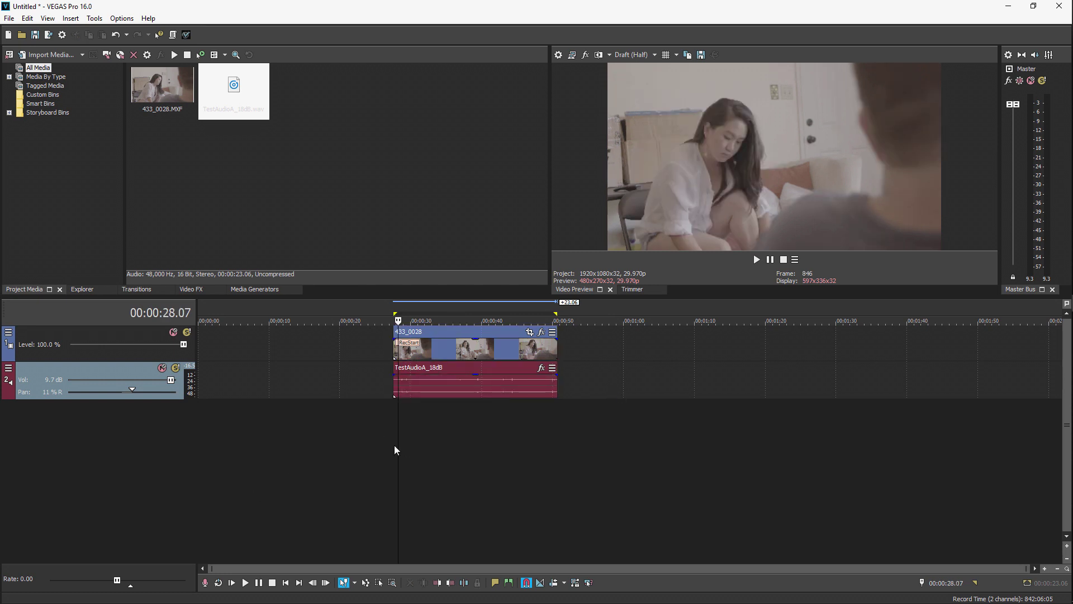
left_click(393, 443)
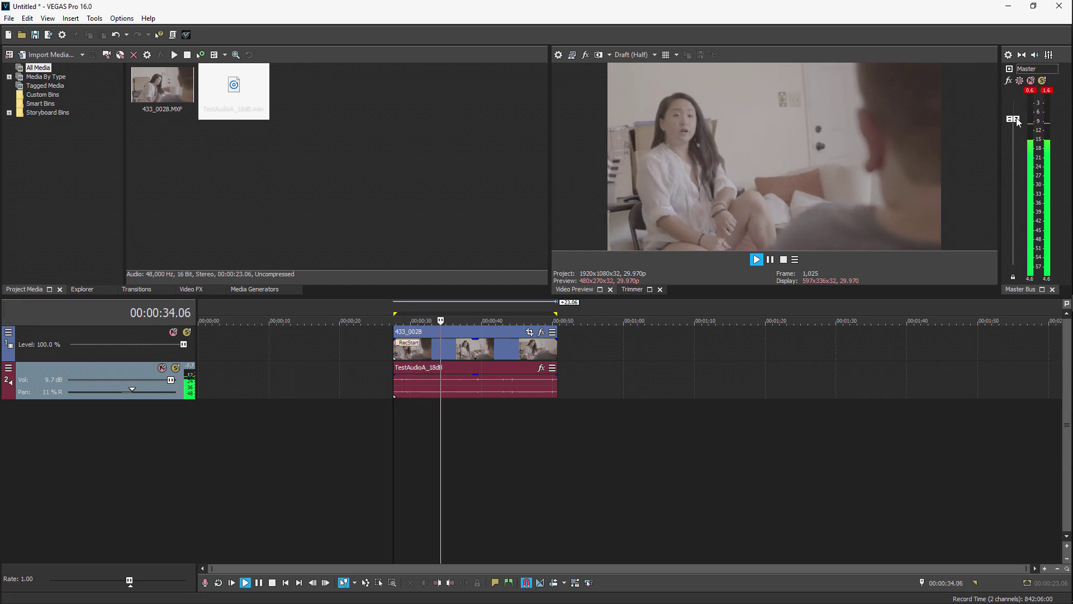
left_click_drag(171, 380, 166, 379)
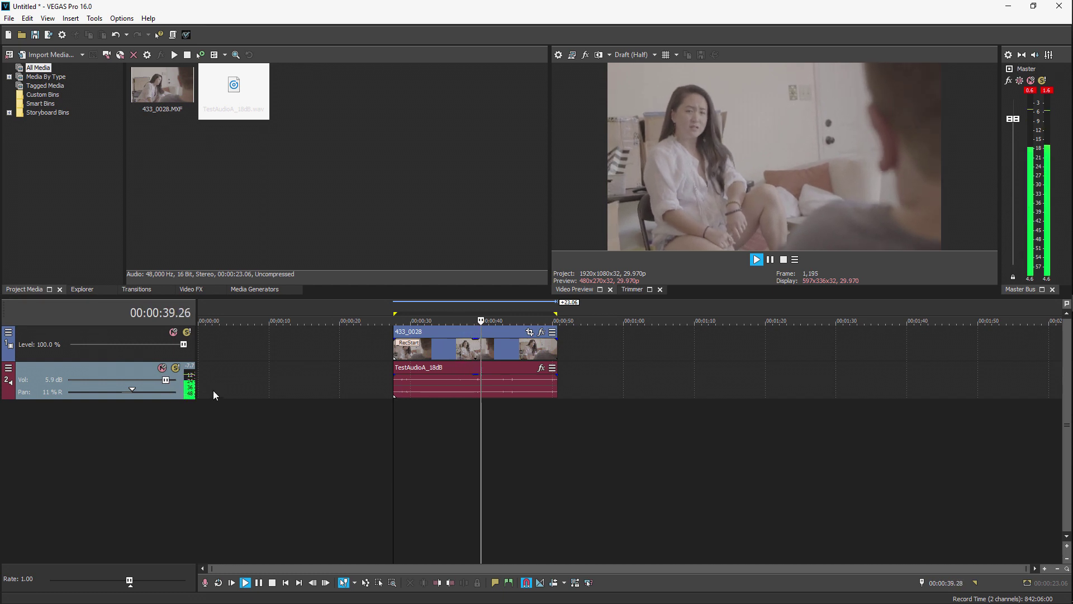
left_click_drag(1012, 119, 1013, 122)
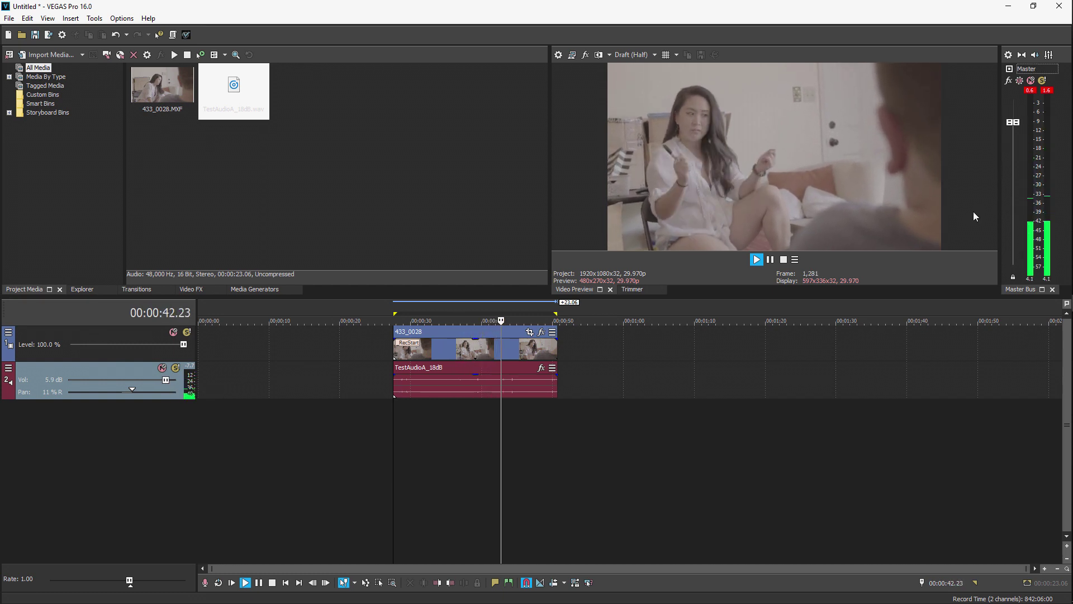
key("space")
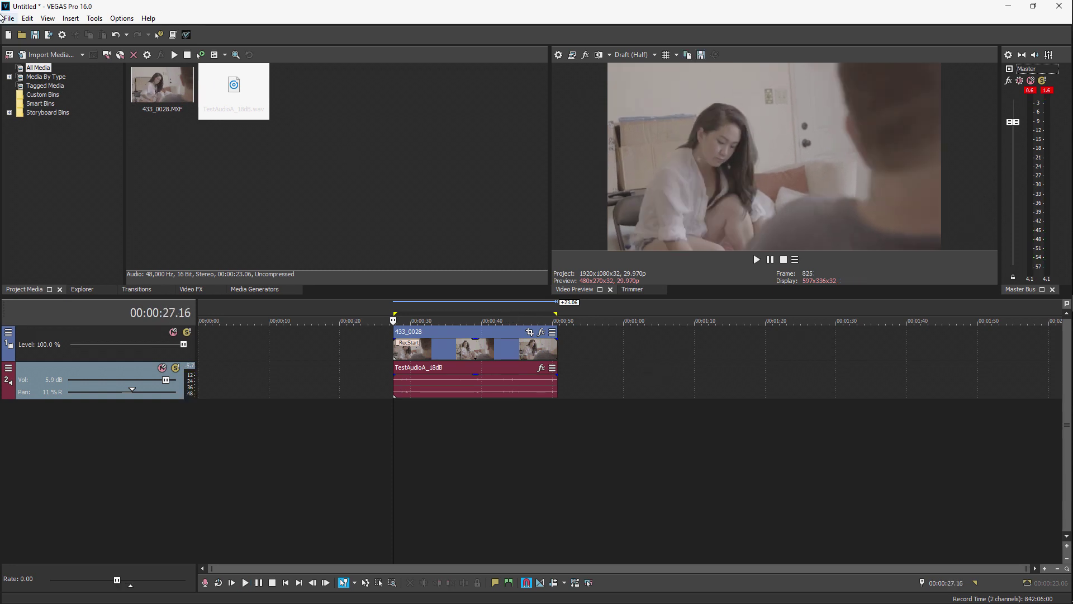
Import TestAudioA_12dB.wav into the project media.
left_click(9, 18)
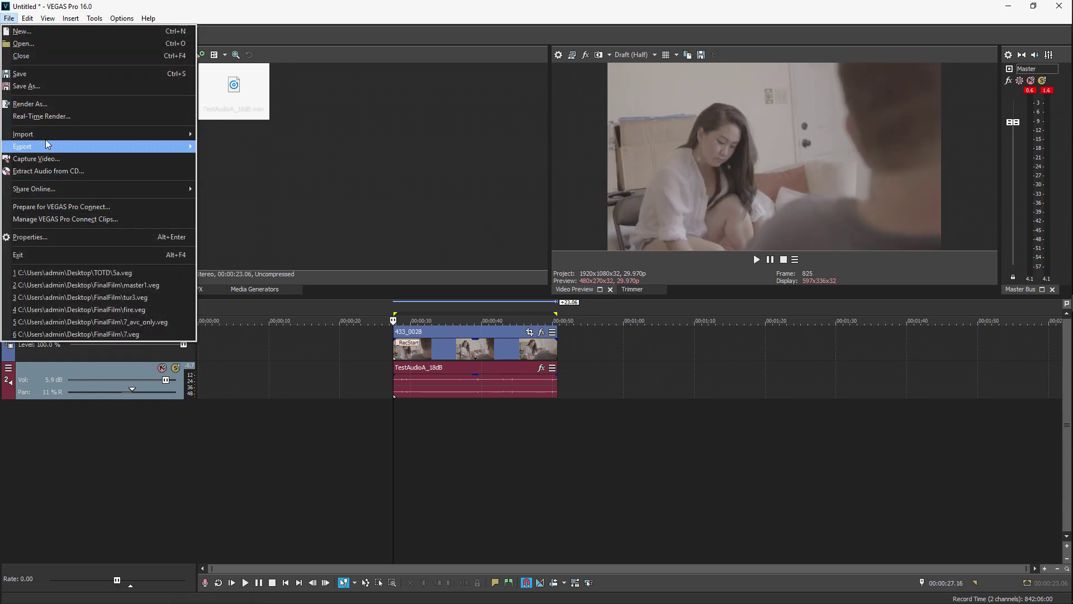
mouse_move(45, 135)
left_click(255, 134)
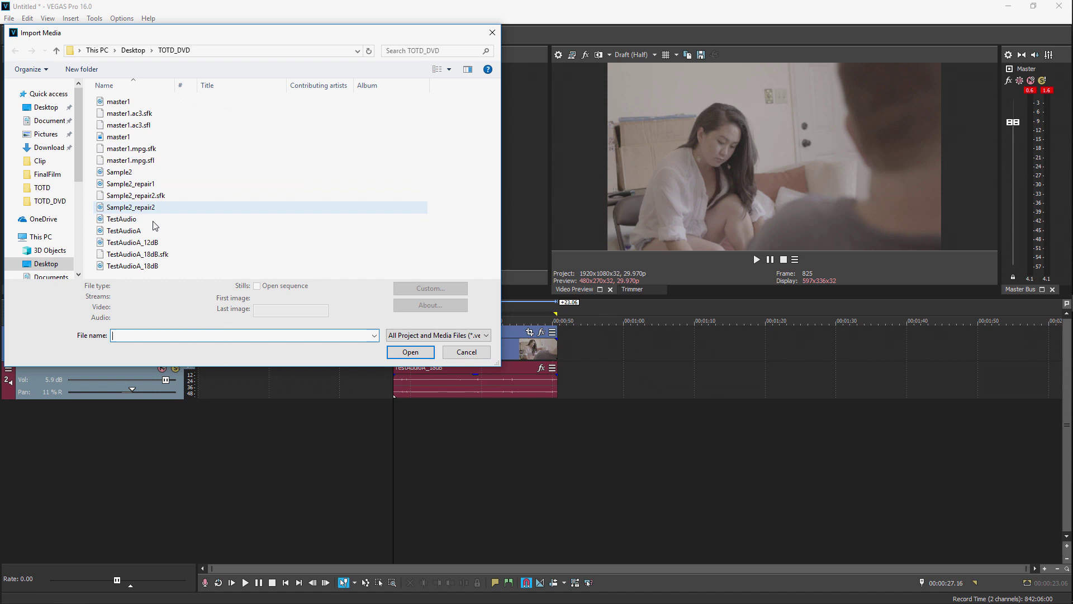
left_click(159, 244)
left_click(410, 353)
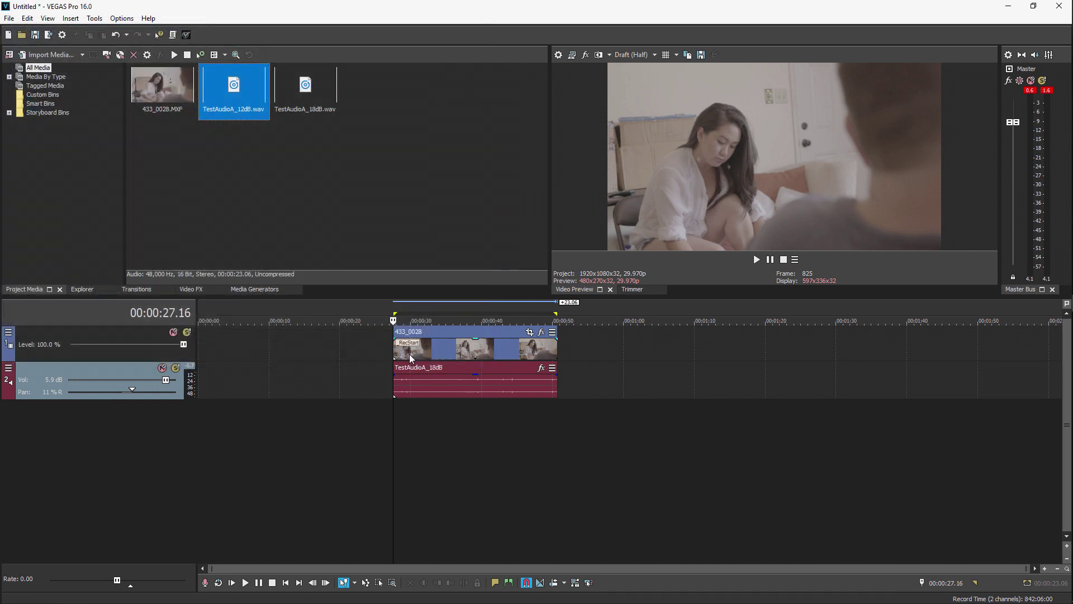
Swap the audio event's media from the 18dB file to TestAudioA_12dB.
left_click(444, 343)
left_click(445, 380, "ctrl")
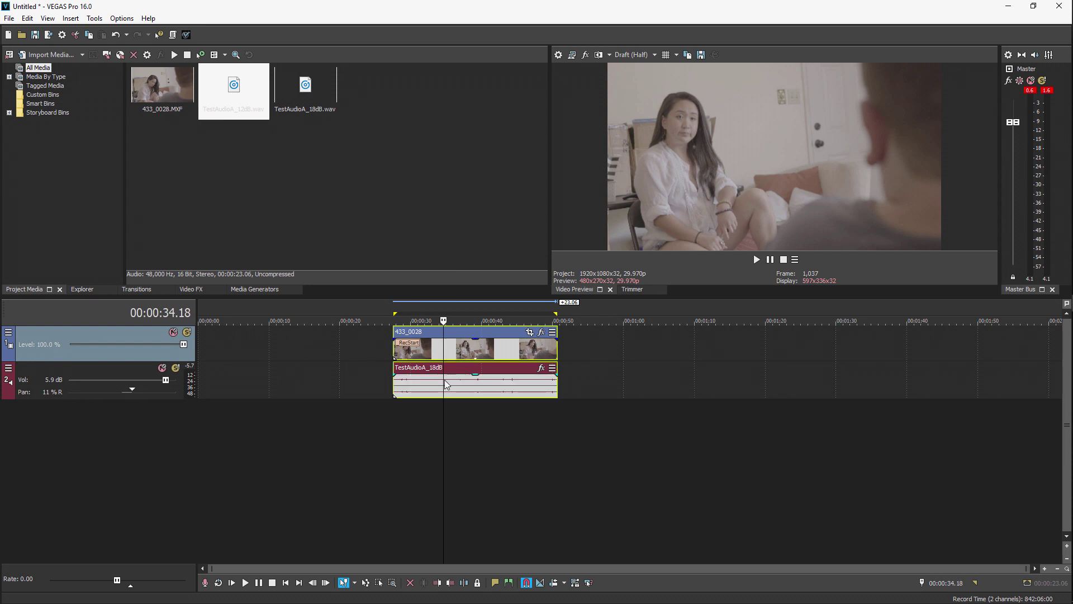
left_click(646, 372)
left_click(449, 389)
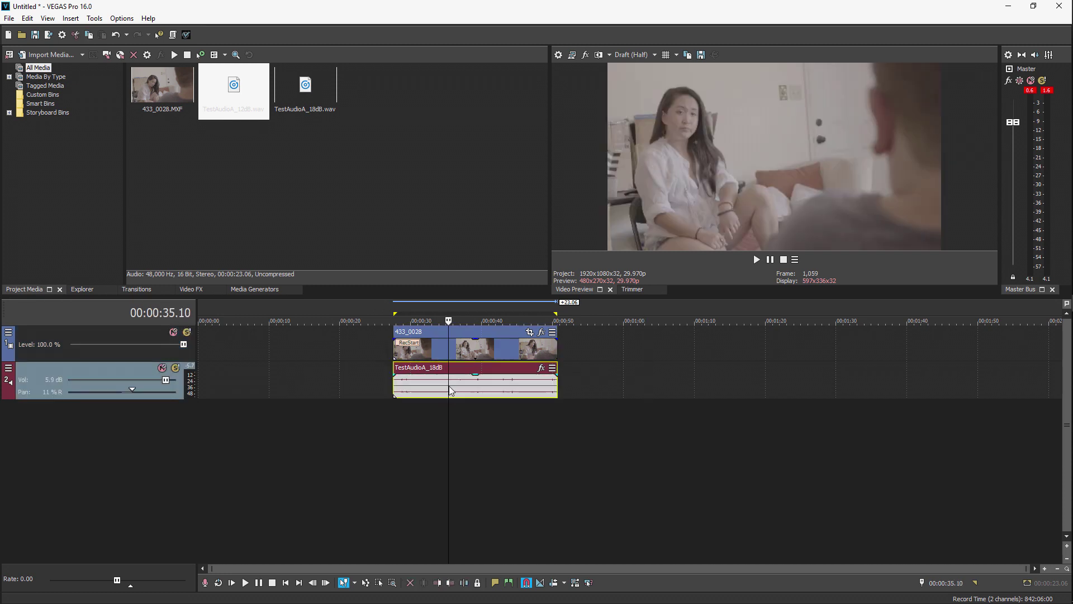
key("t")
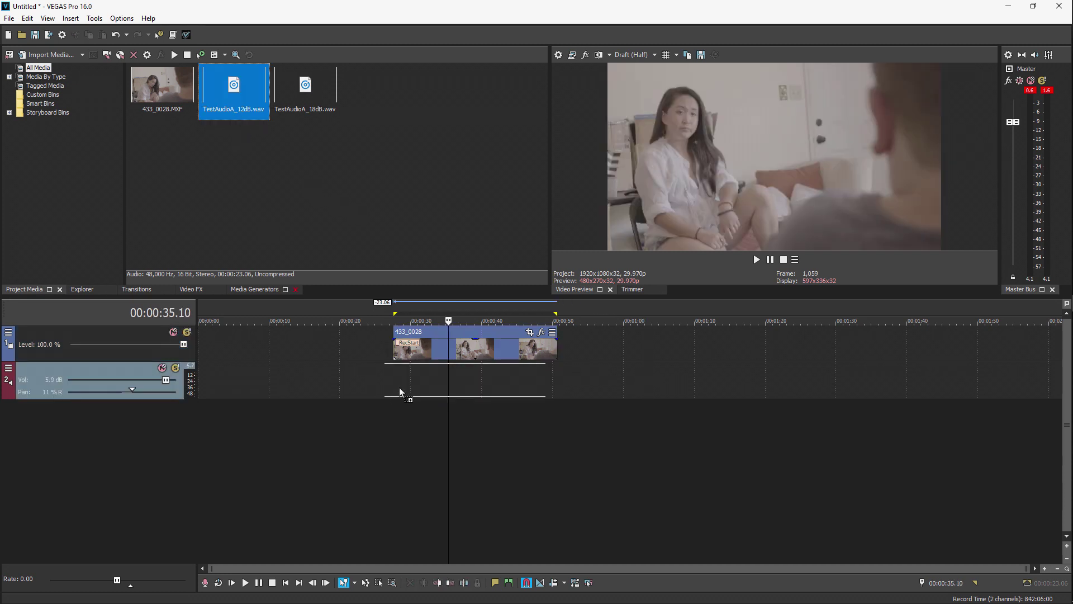
left_click(399, 423)
key("space")
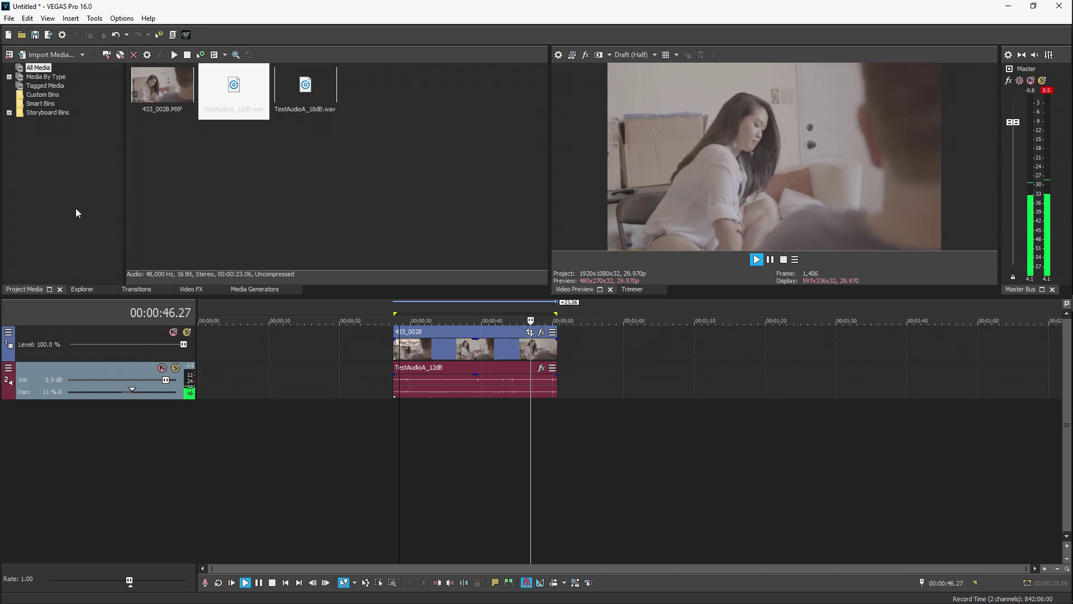
left_click(272, 582)
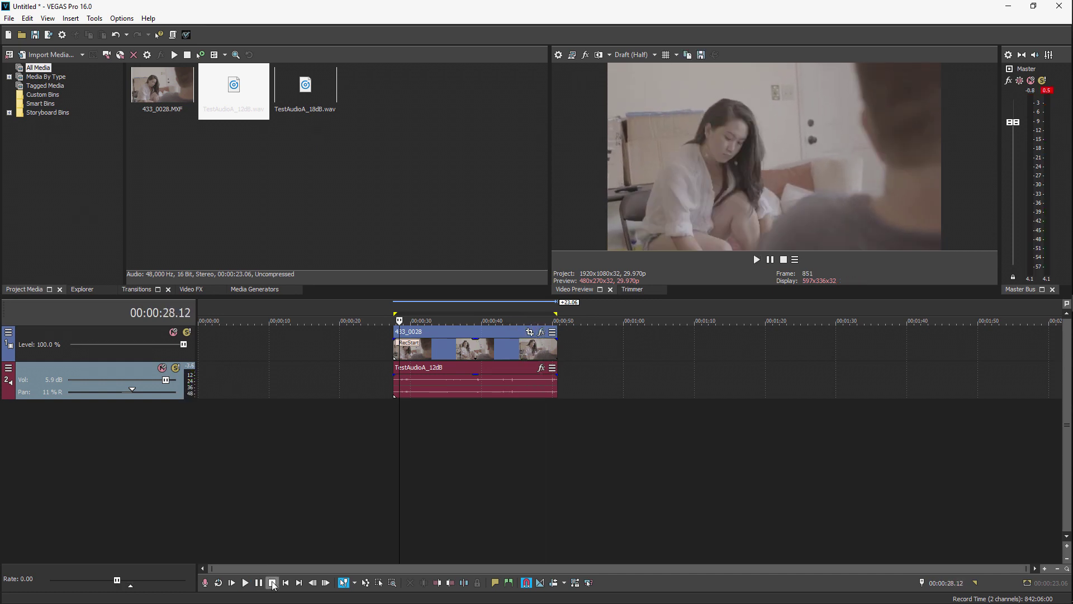